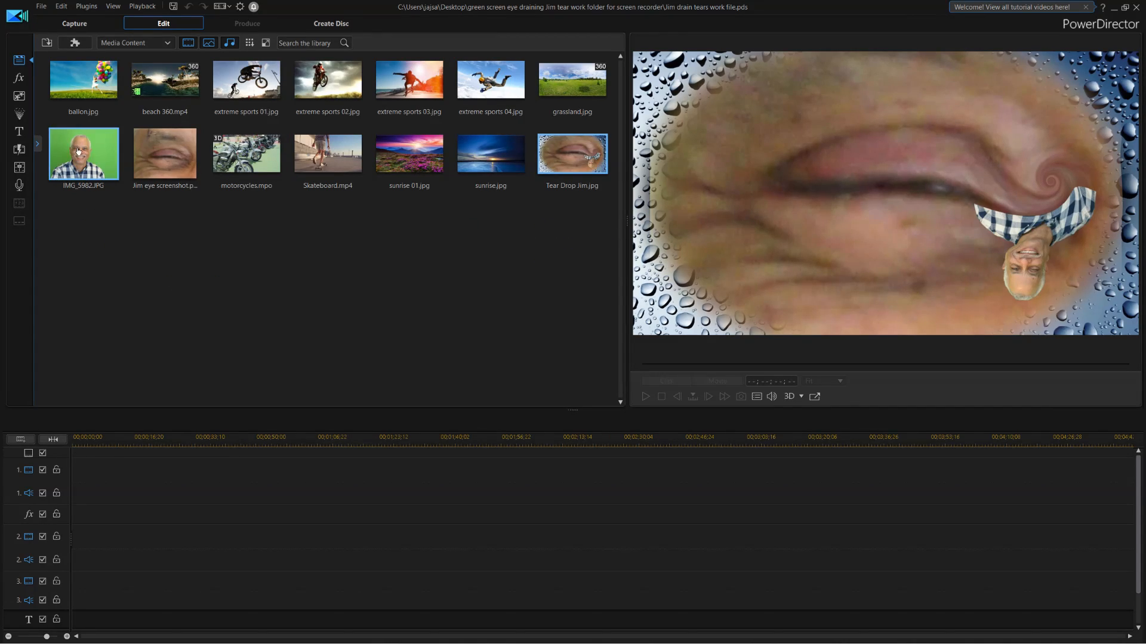
Preview the Jim eye screenshot thumbnail from the media library.
left_click(172, 152)
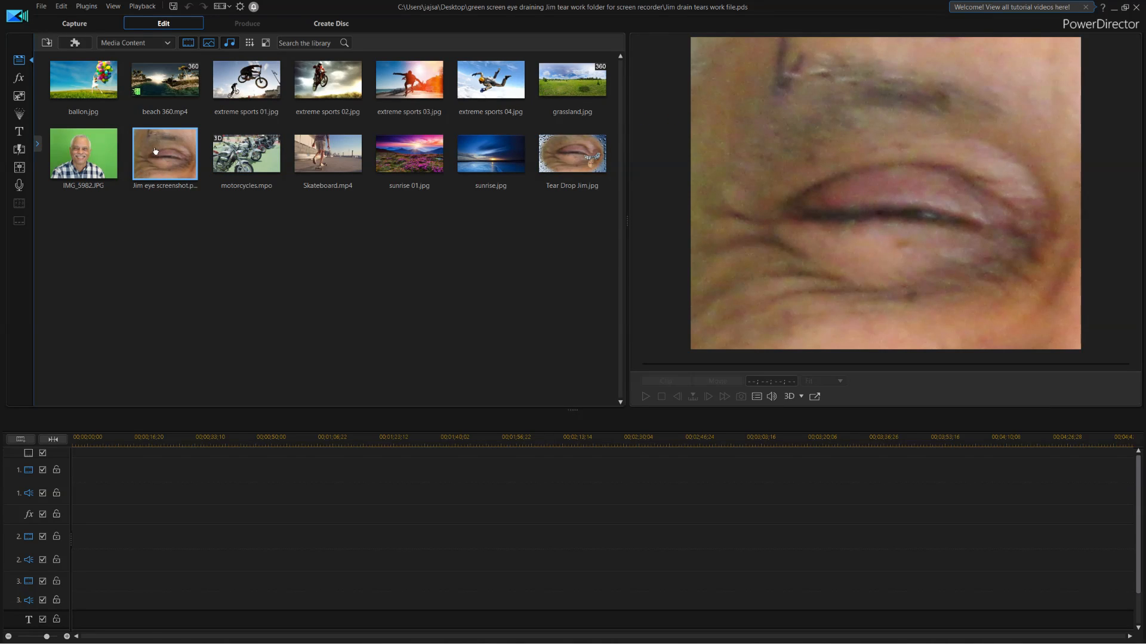
Put the eye screenshot on video track 1 and freeform-crop it to 451×274 around the closed eye.
left_click_drag(155, 151, 83, 470)
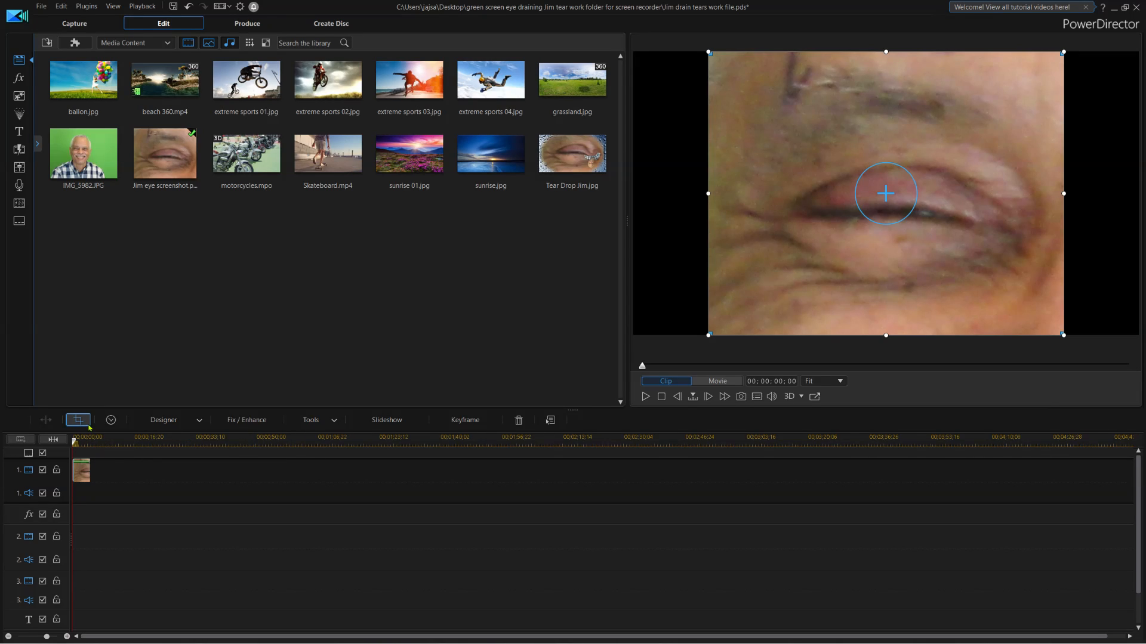
left_click(78, 420)
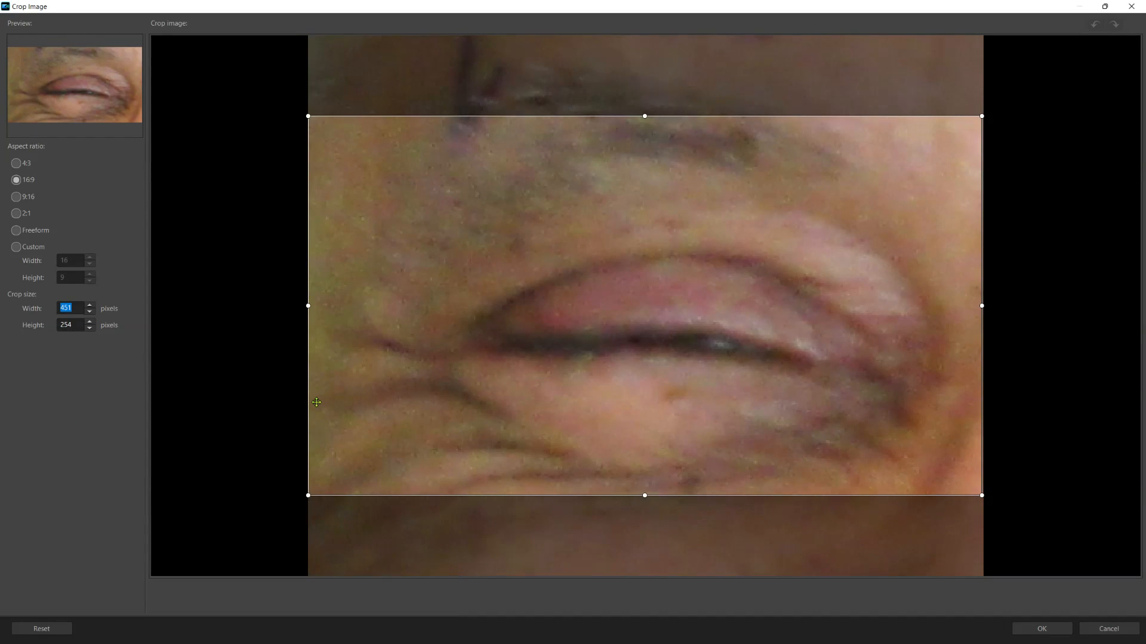
left_click(16, 231)
left_click(644, 496)
left_click_drag(644, 496, 661, 565)
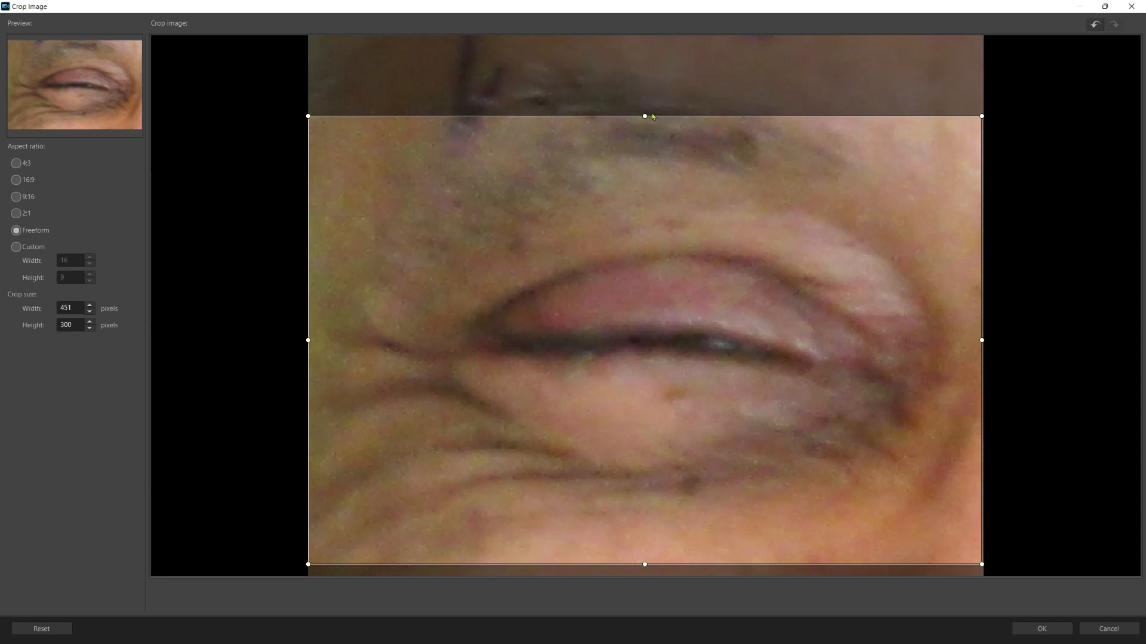
left_click_drag(645, 119, 647, 159)
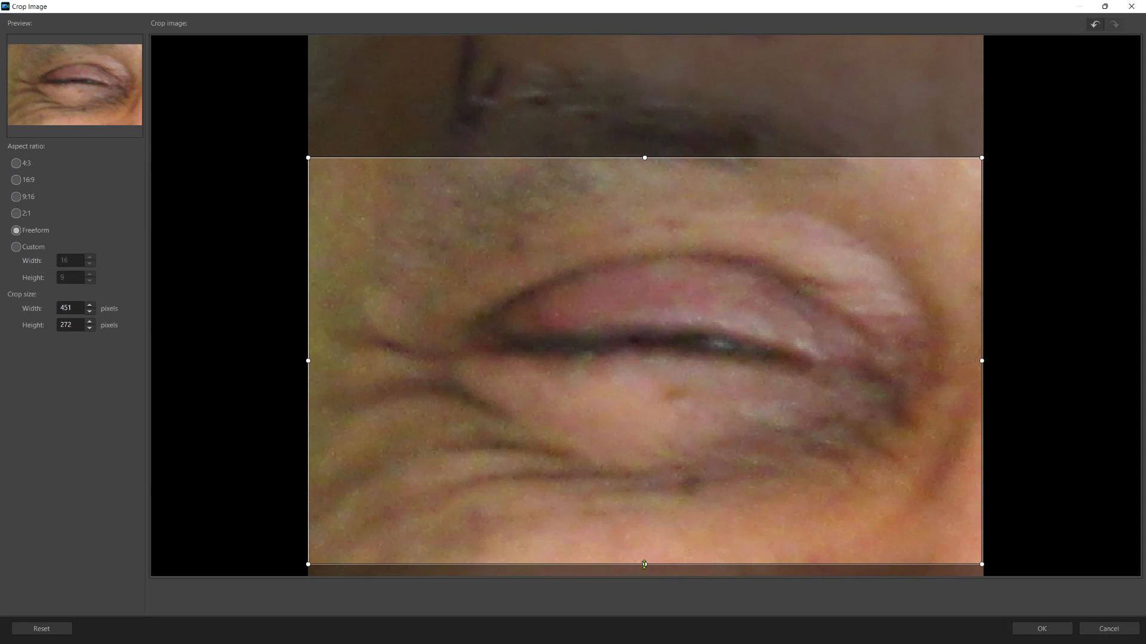
left_click_drag(645, 564, 644, 568)
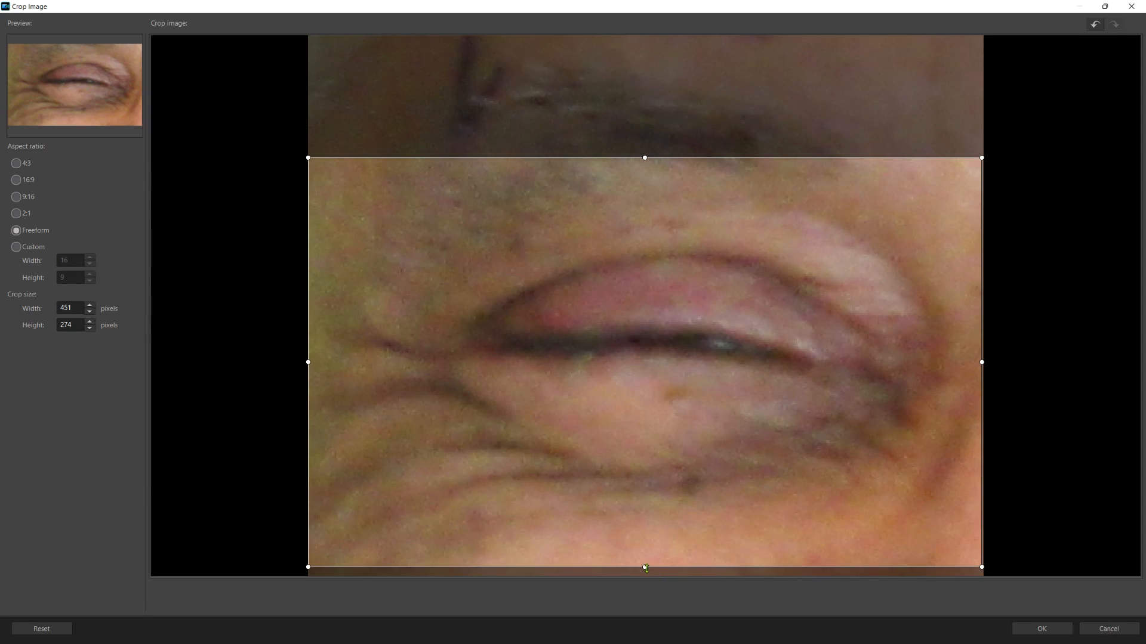
left_click(1051, 629)
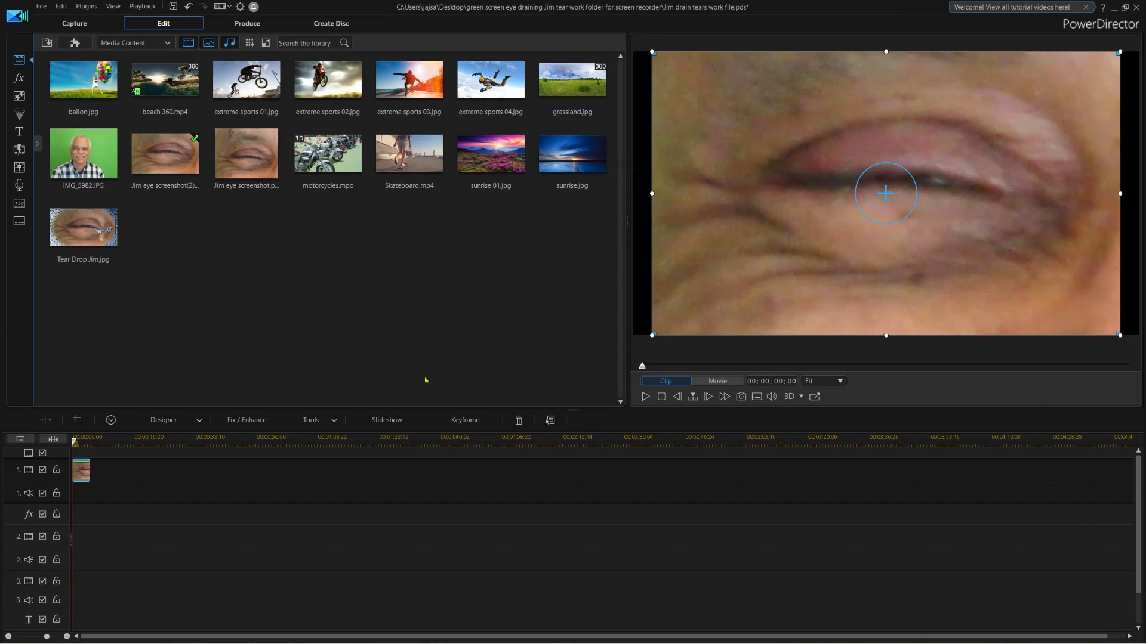
Place the green-screen portrait IMG_5982.JPG on video track 2 over the eye clip.
left_click(62, 149)
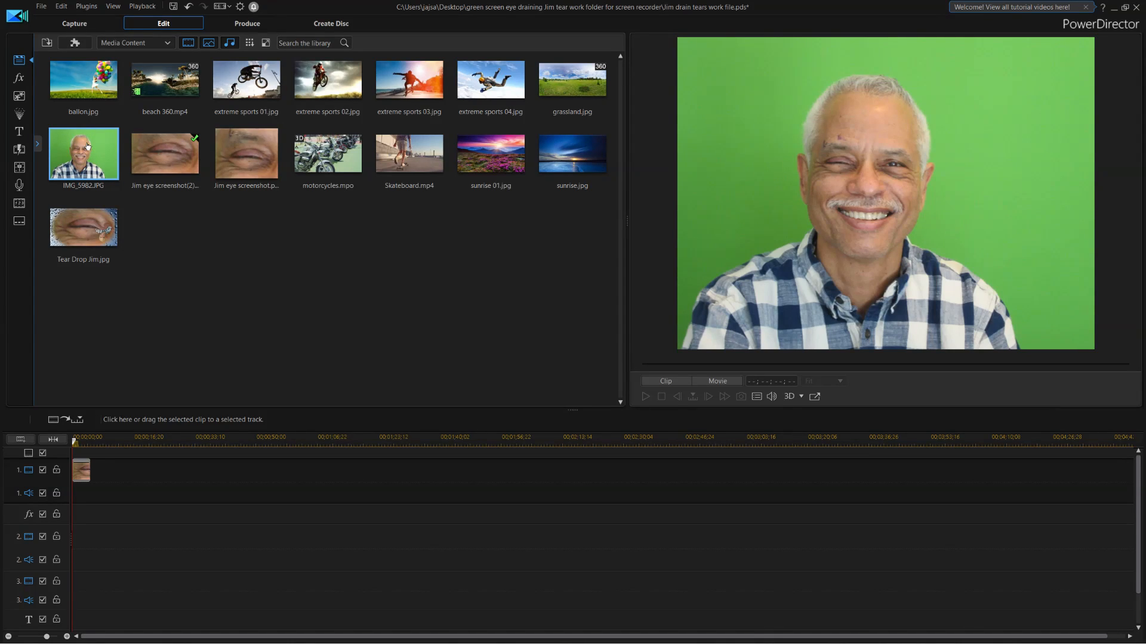
left_click_drag(88, 146, 77, 542)
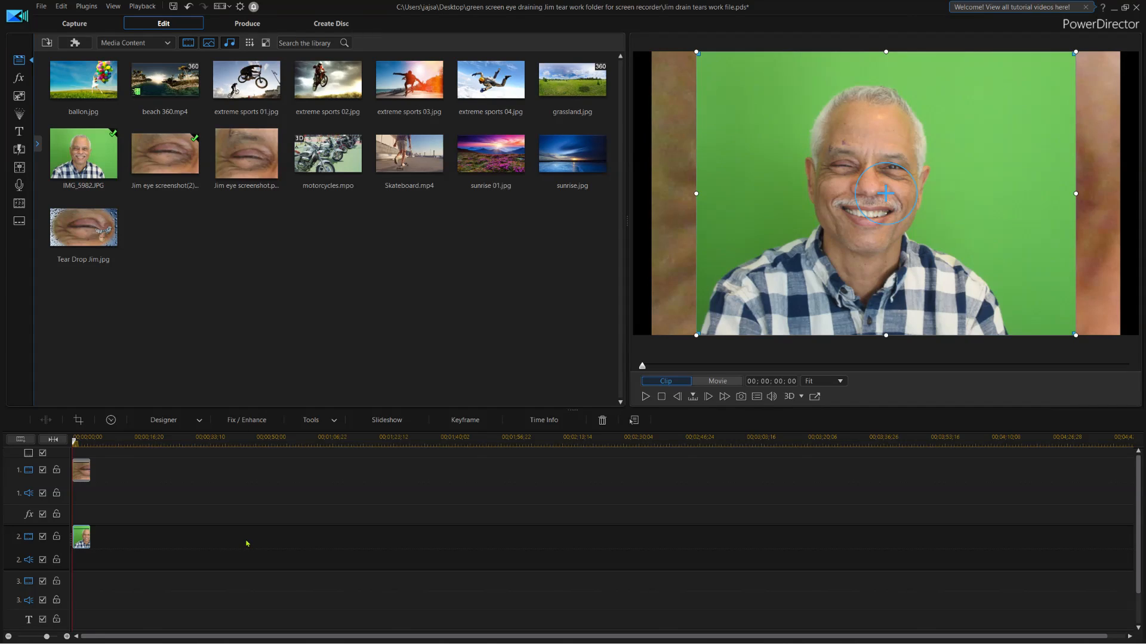
left_click(199, 421)
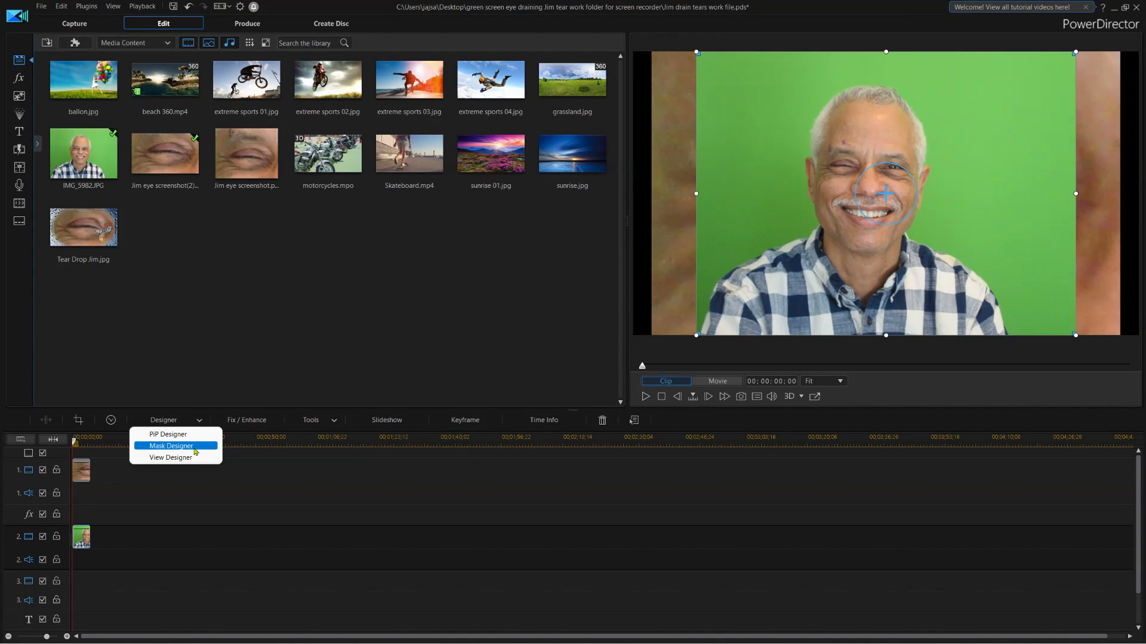
left_click(194, 449)
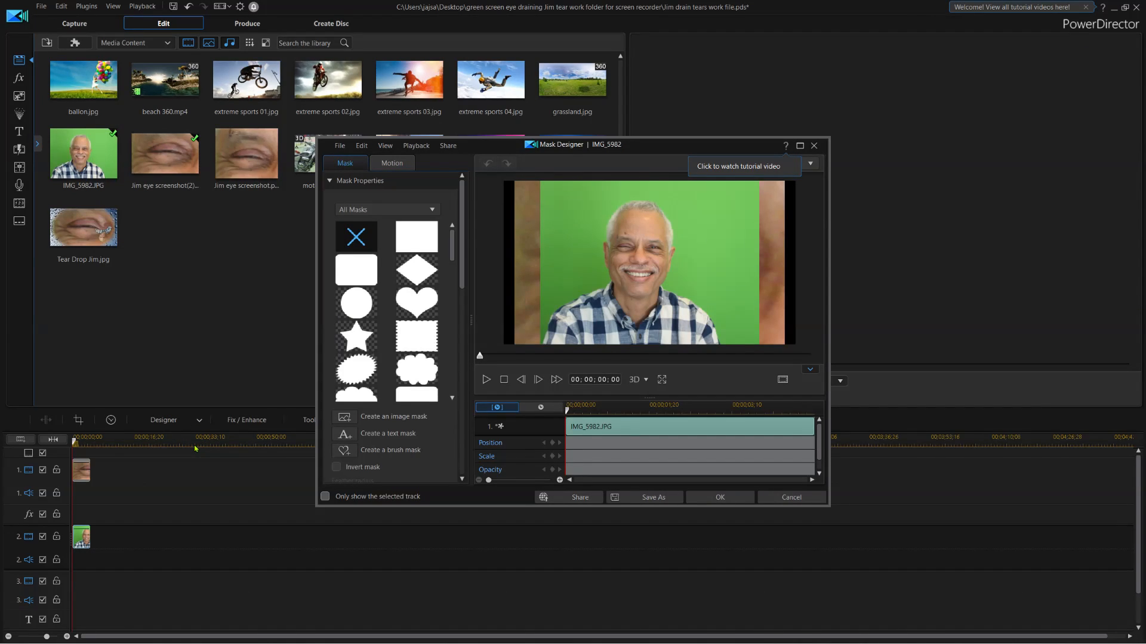
left_click(418, 239)
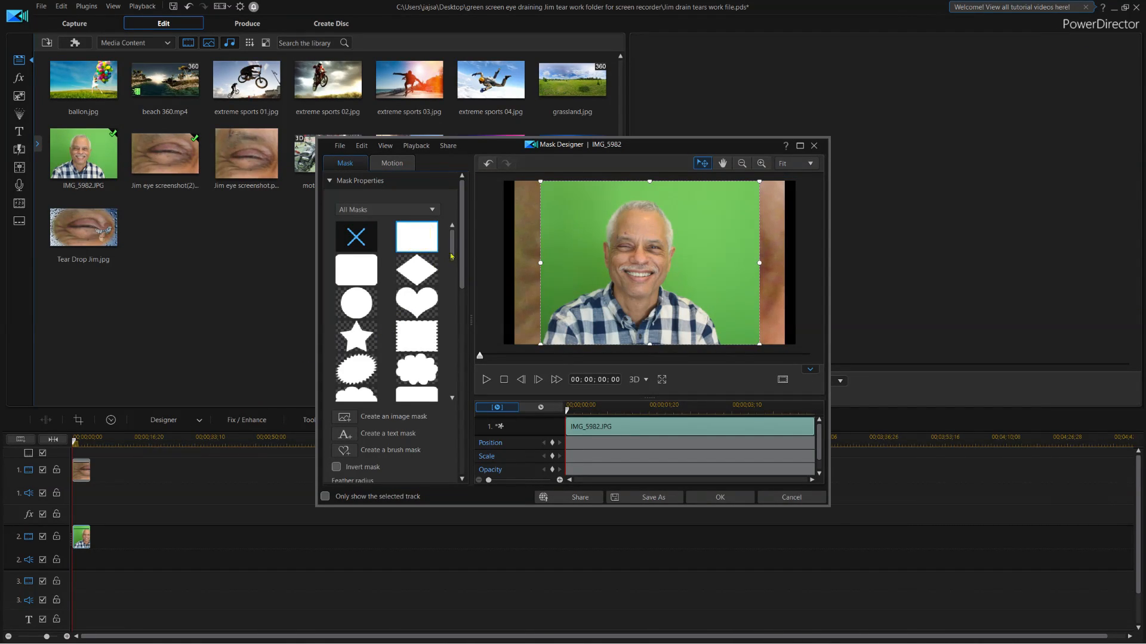
left_click(734, 496)
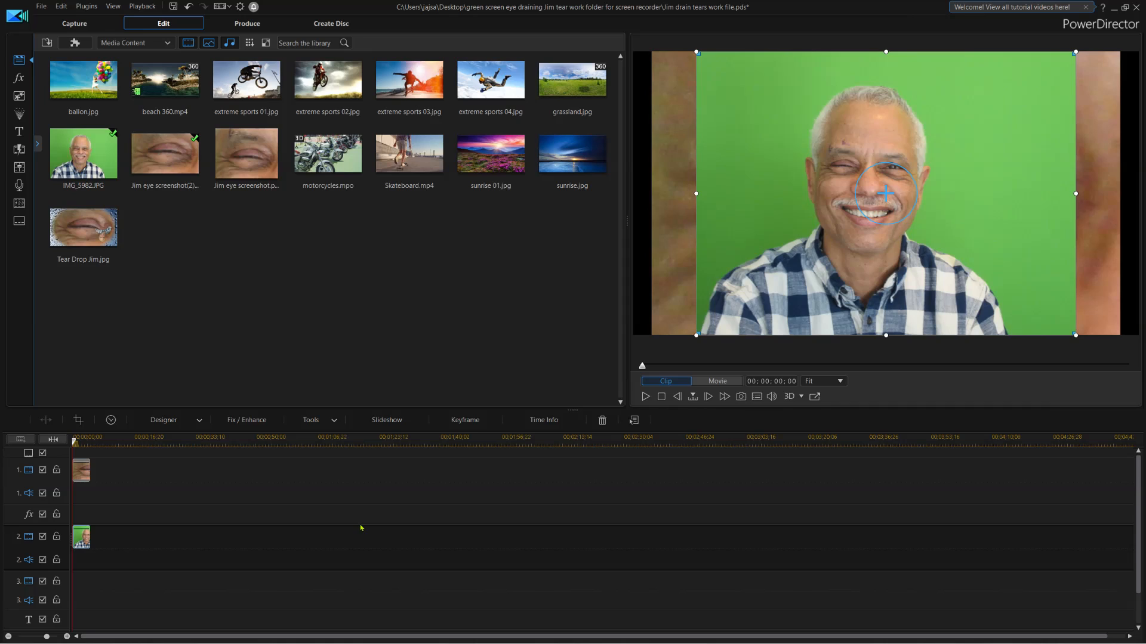
Chroma-key out the portrait's green background, sampled with the eyedropper, at colour range 52.
left_click(200, 421)
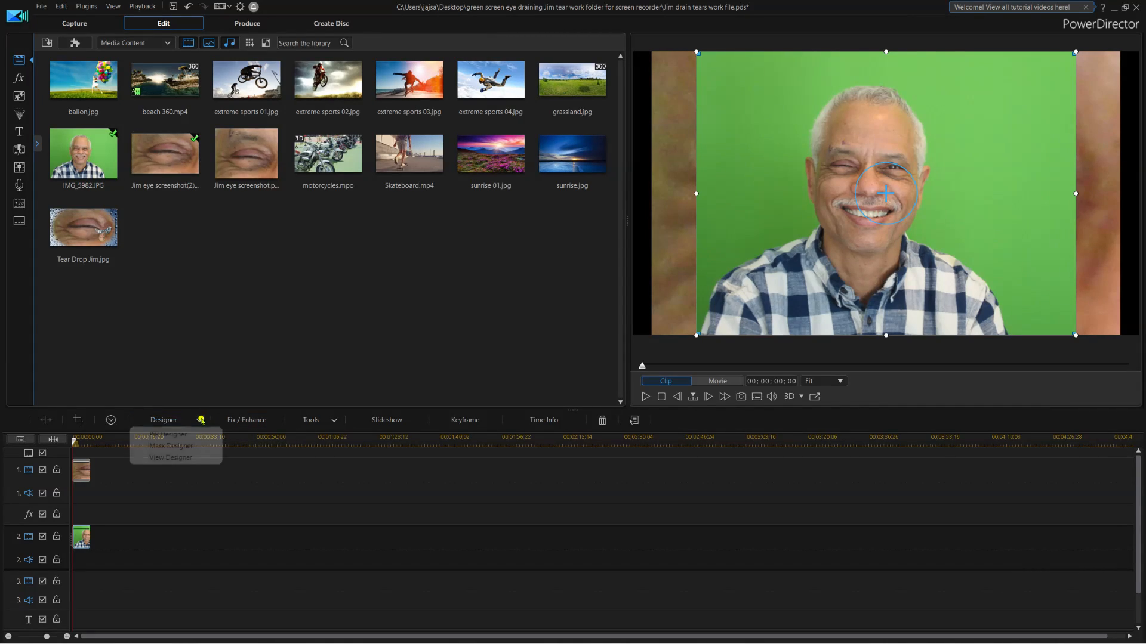
left_click(190, 434)
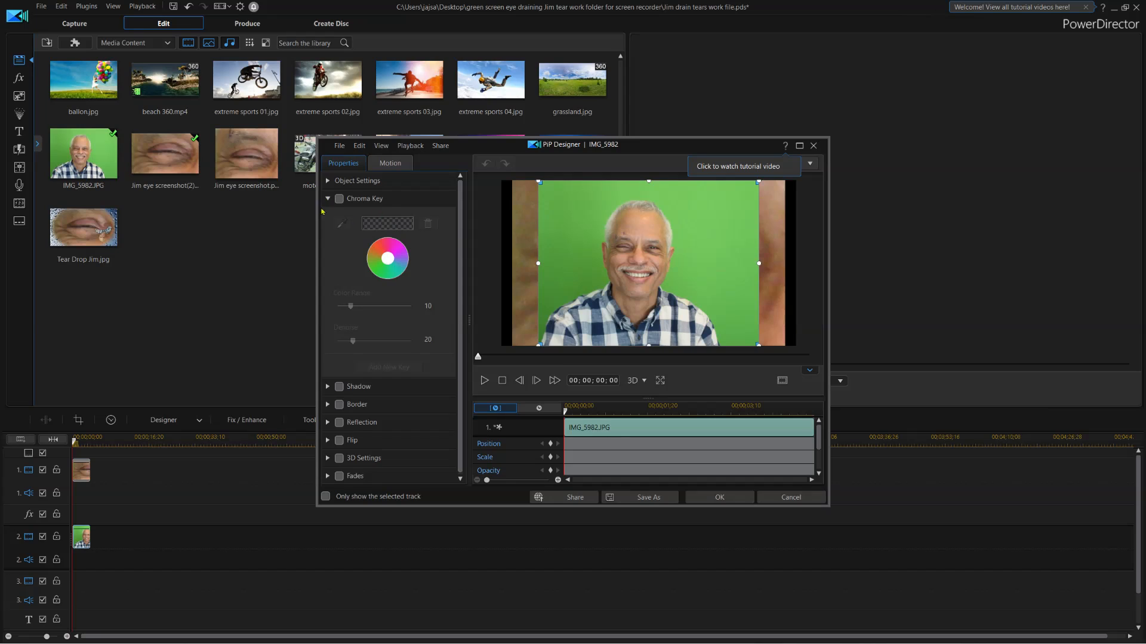
left_click(339, 198)
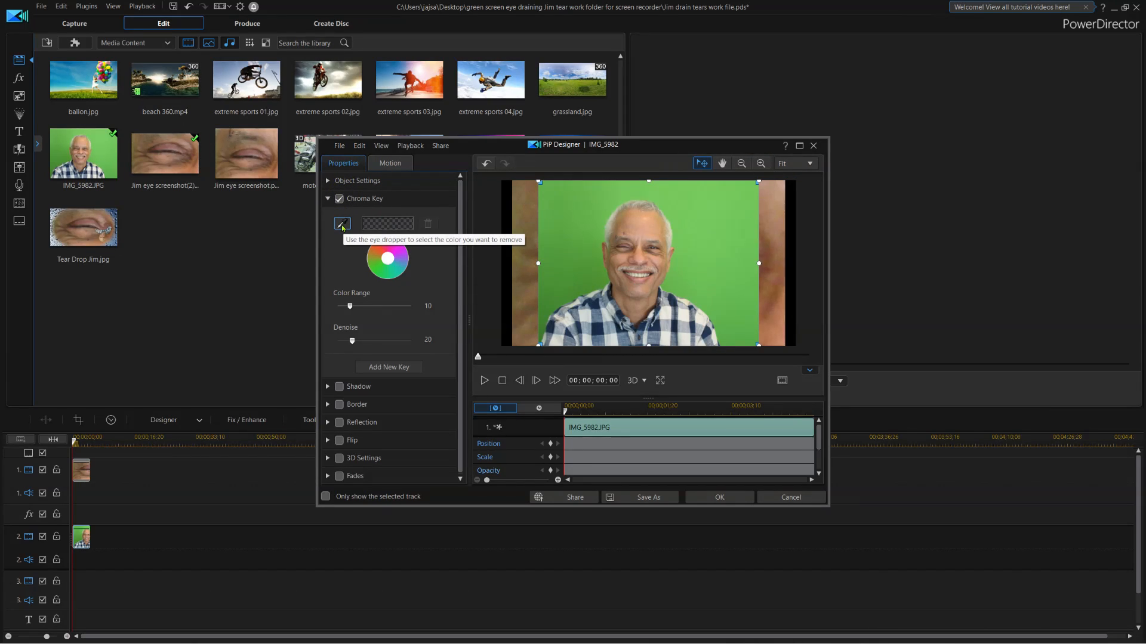
left_click(342, 225)
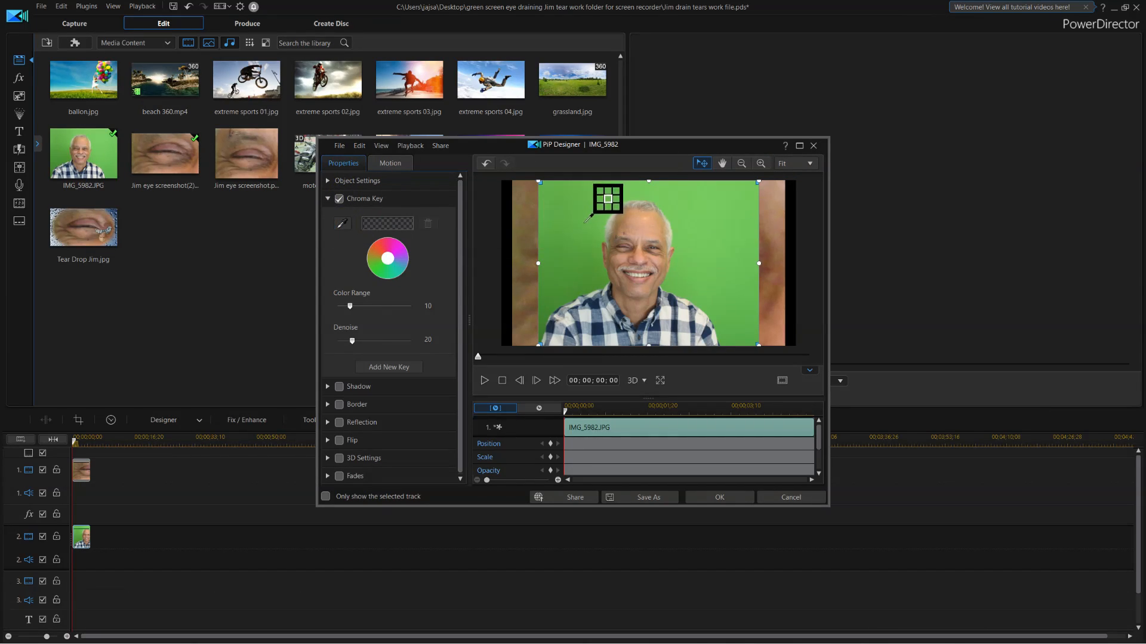
left_click(683, 258)
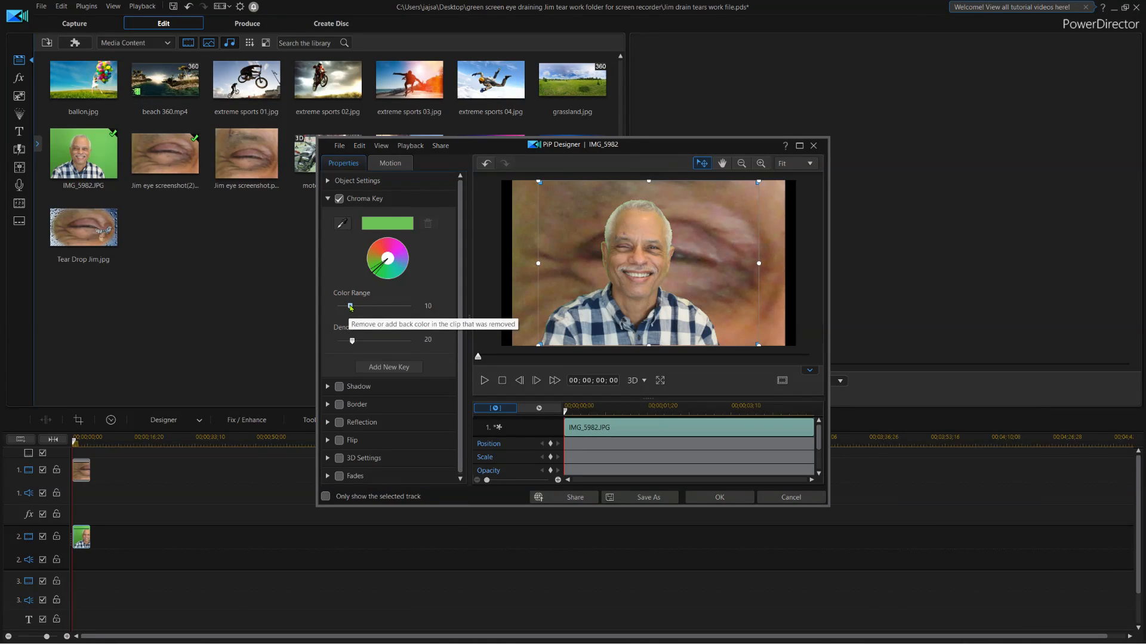
left_click_drag(350, 306, 404, 315)
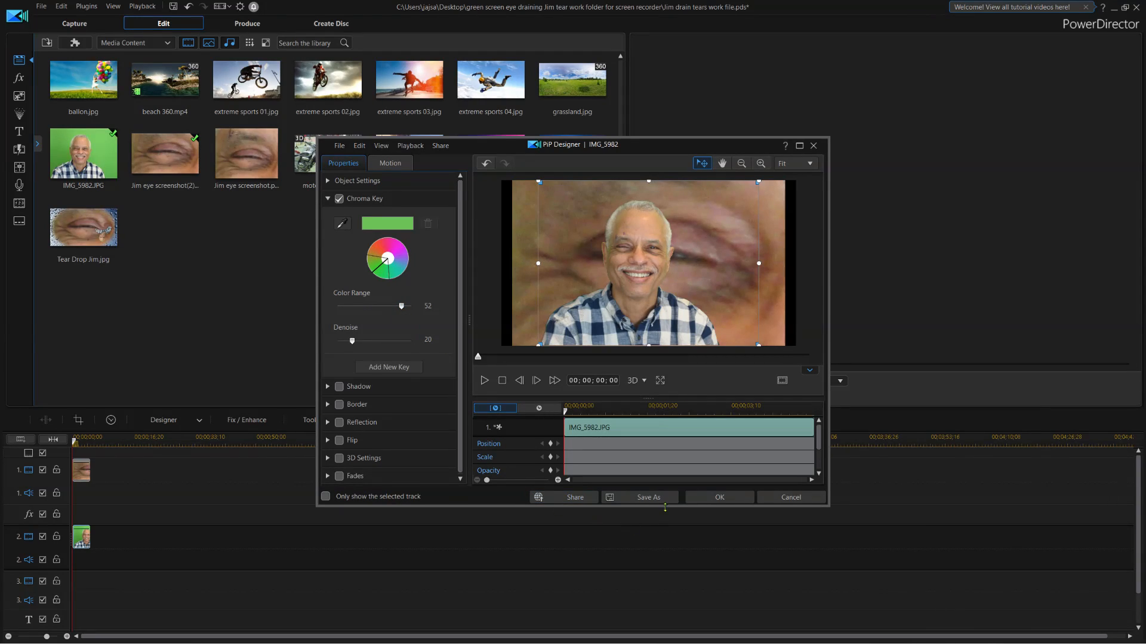
left_click(693, 497)
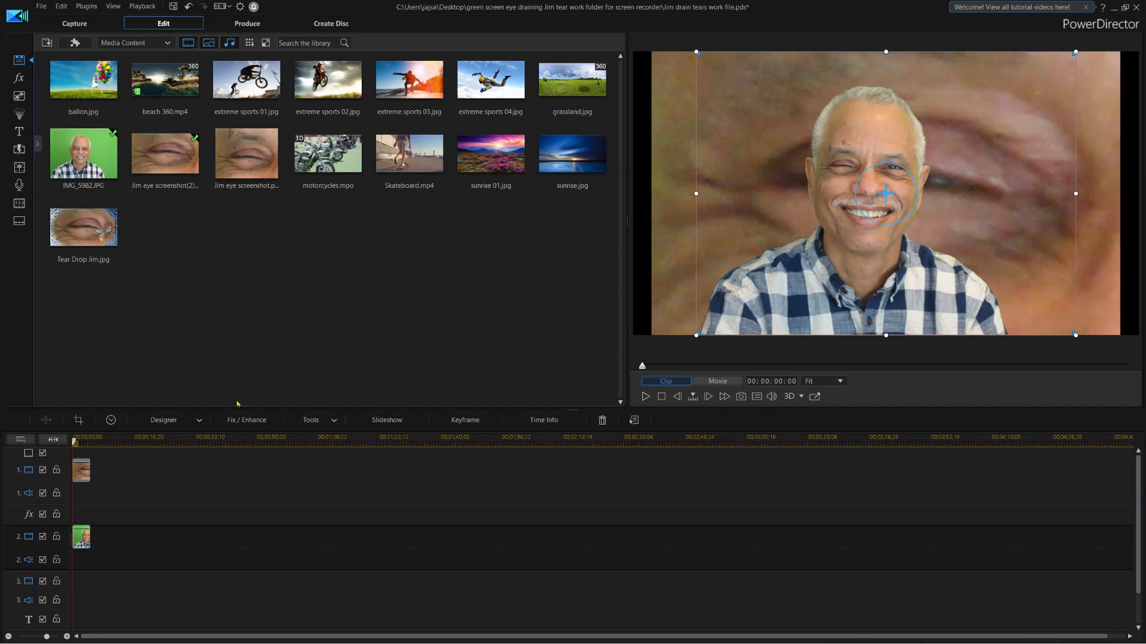
left_click(201, 421)
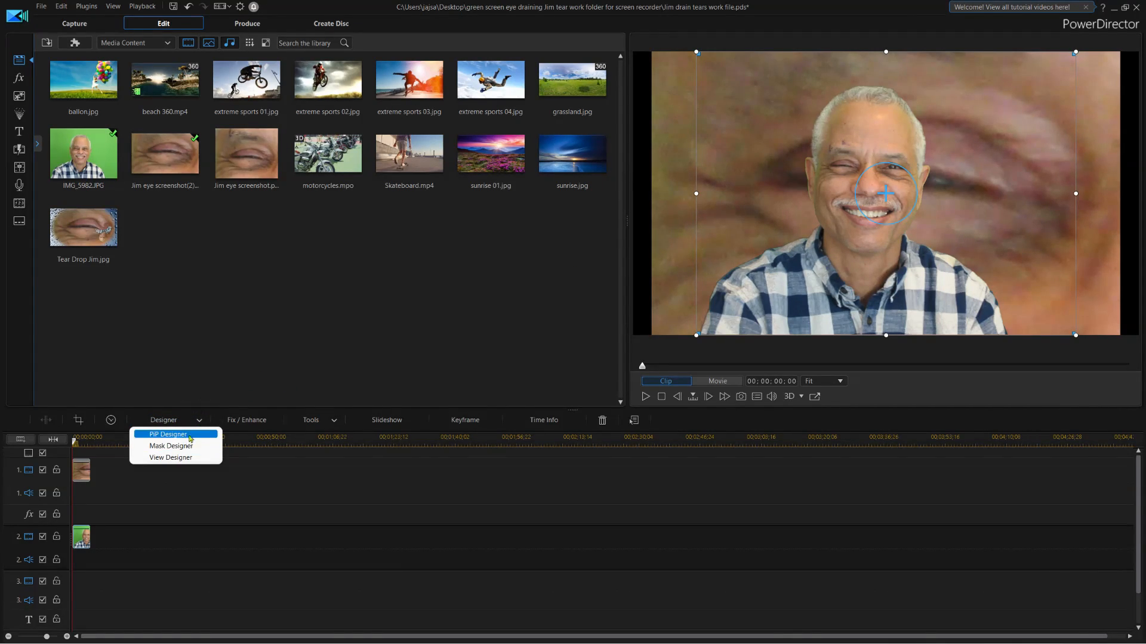
In PiP Designer, move the keyed man lower, rotate him upside down and shrink him.
left_click(189, 434)
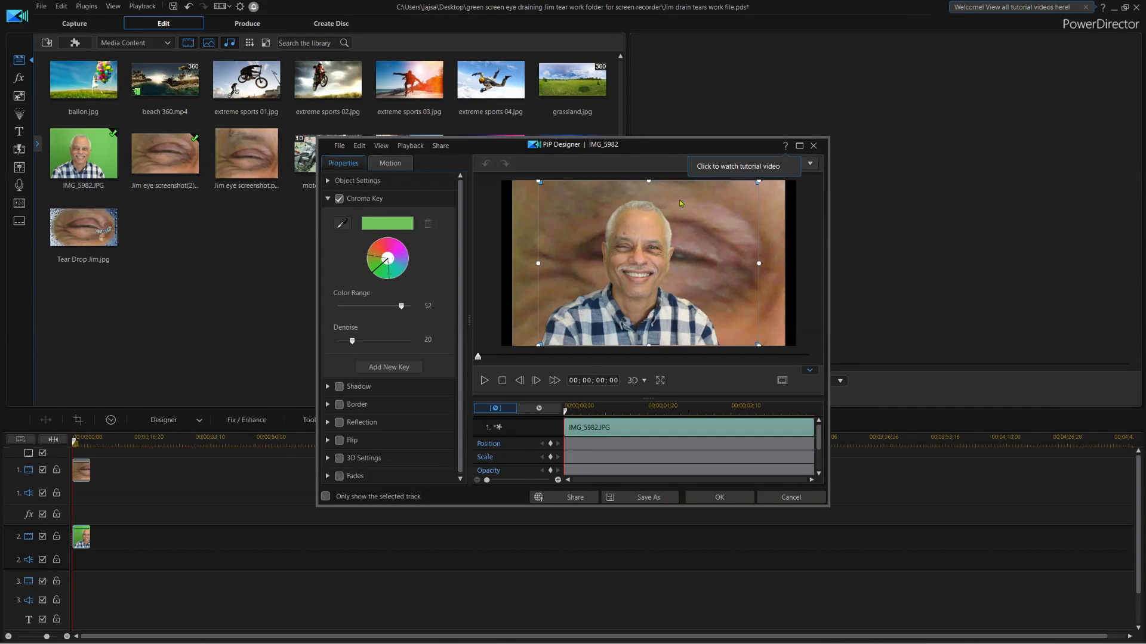
left_click_drag(680, 203, 682, 224)
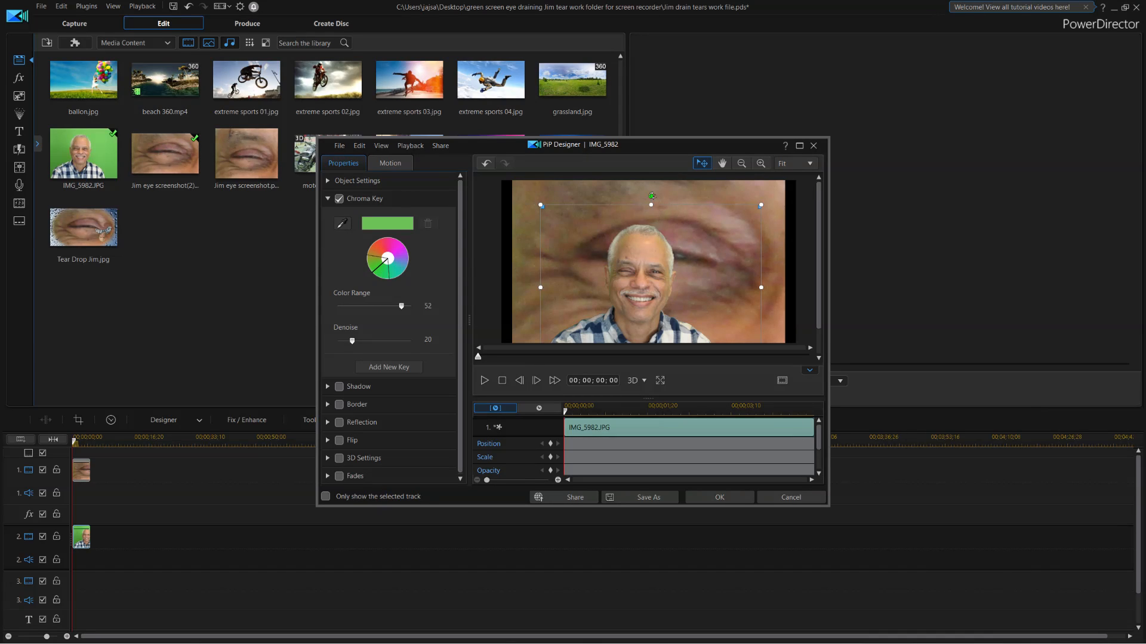
left_click_drag(651, 197, 654, 349)
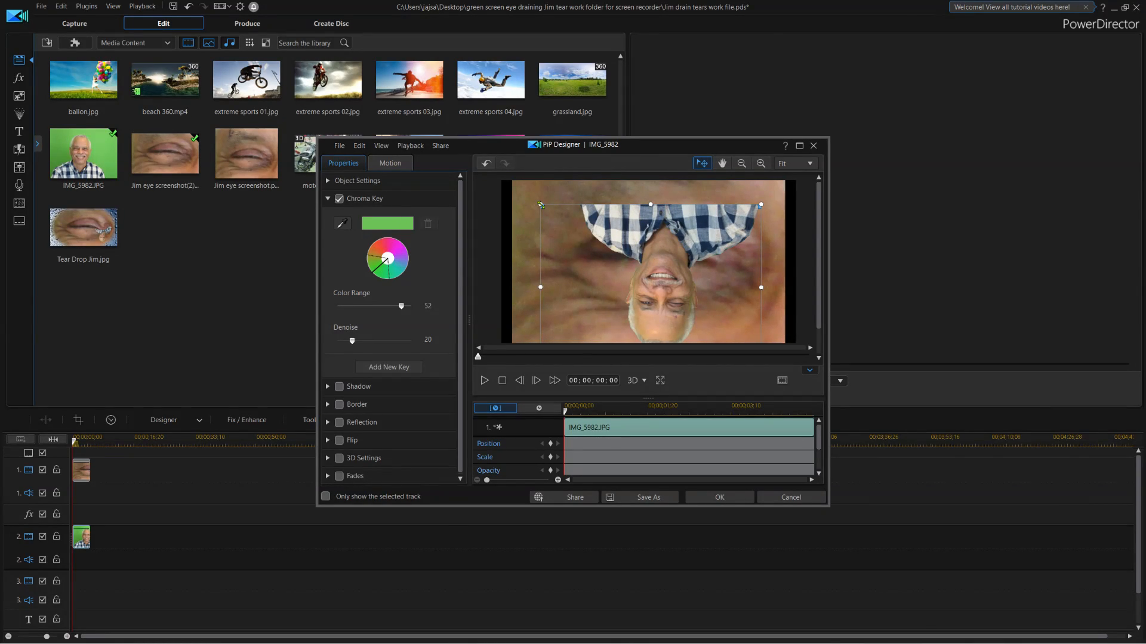
left_click_drag(540, 205, 730, 286)
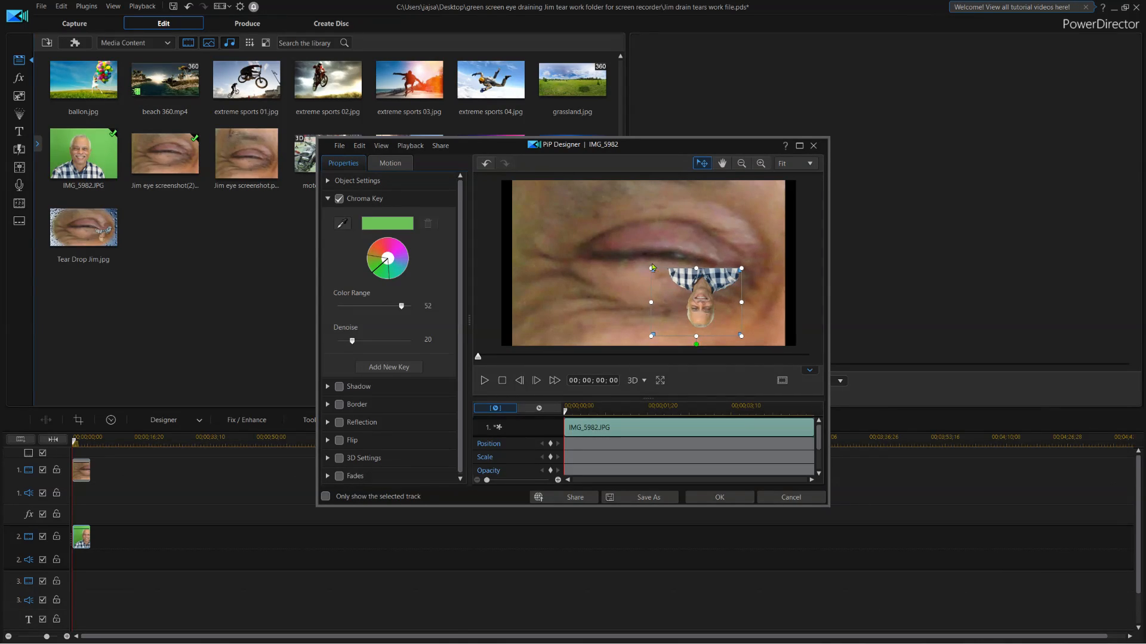
Resize and slightly widen the upside-down Jim overlay, nudging it up to sit just beneath the eye.
left_click_drag(651, 272, 663, 278)
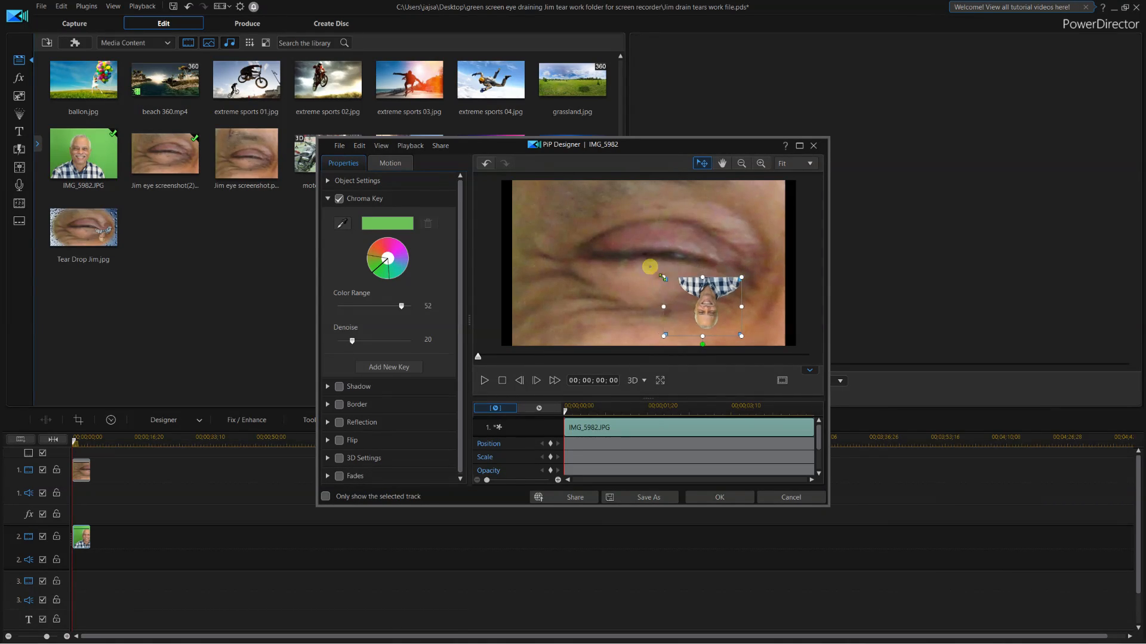
left_click_drag(734, 292, 725, 290)
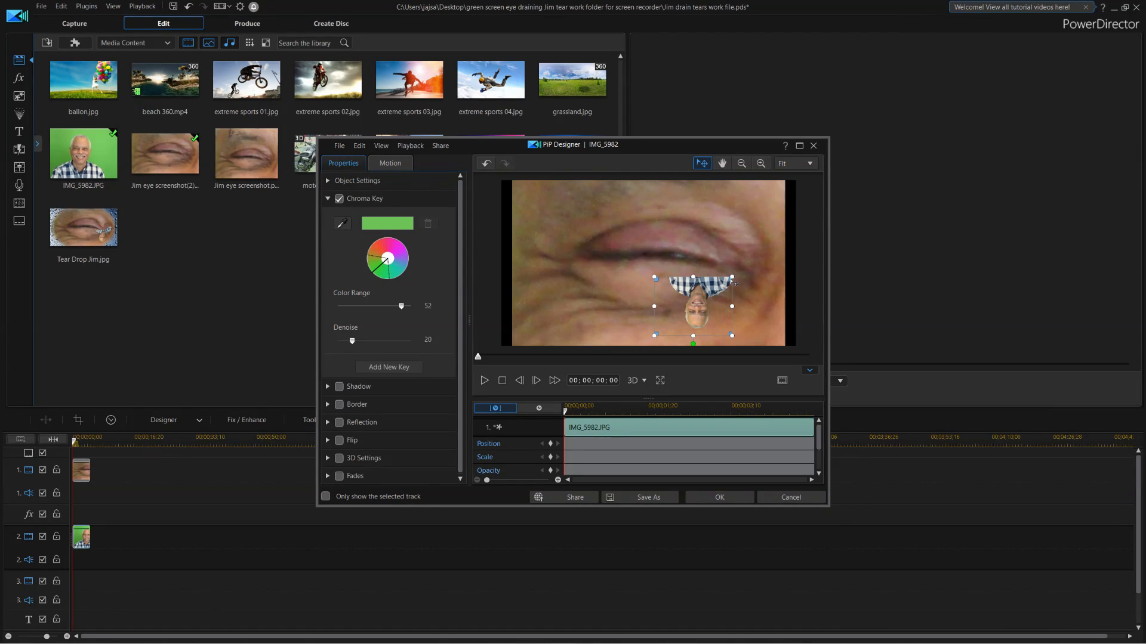
left_click_drag(732, 281, 746, 276)
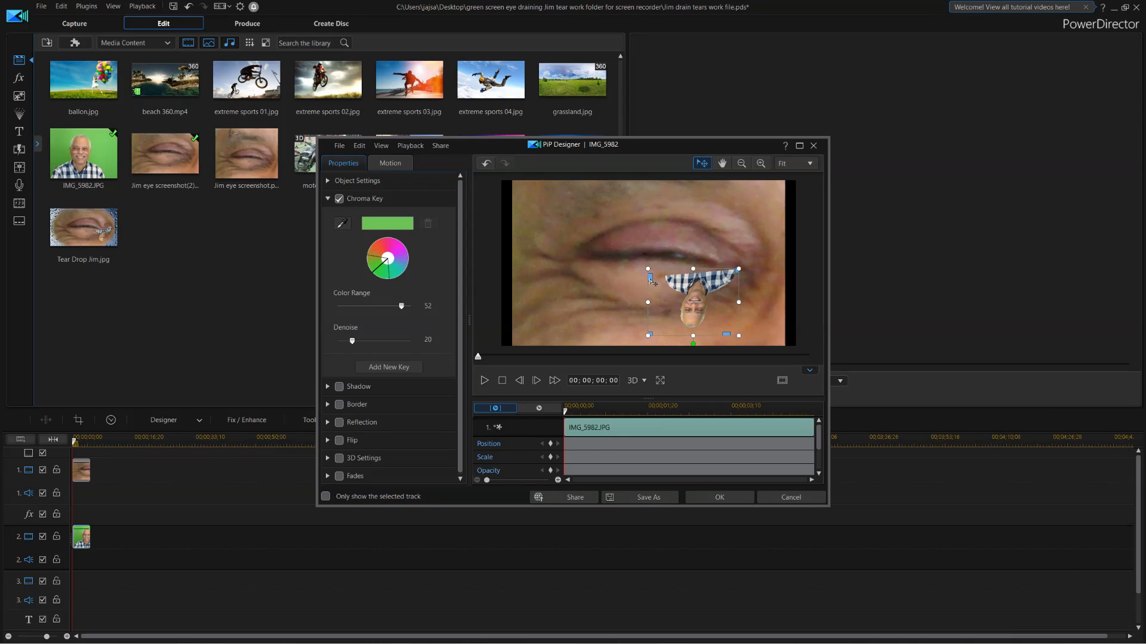
left_click_drag(652, 280, 648, 266)
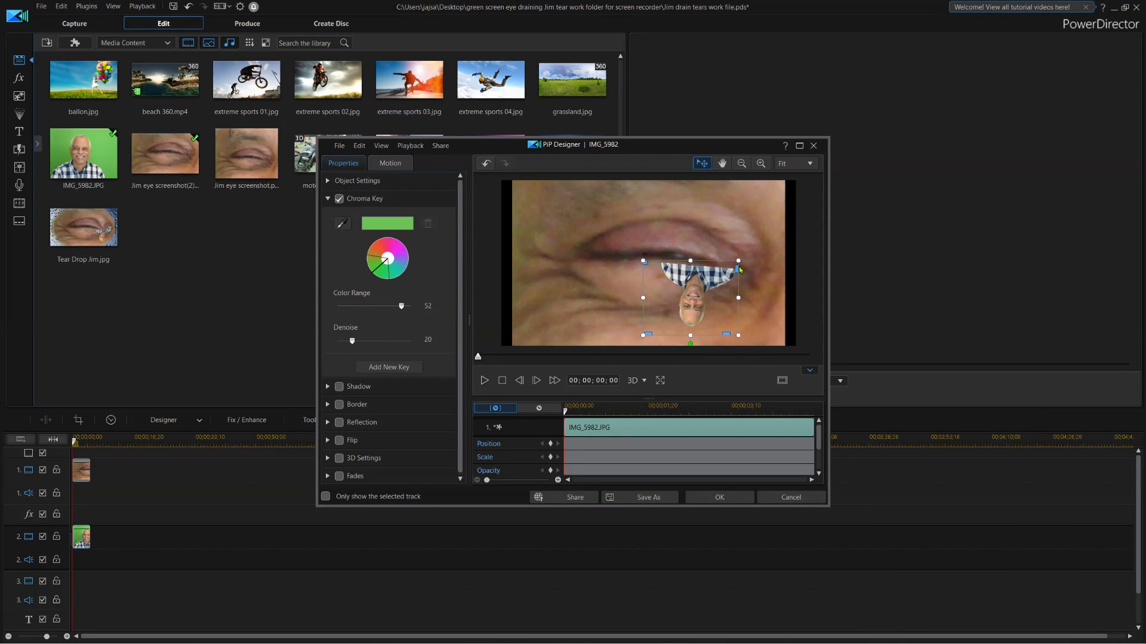
left_click_drag(738, 272, 701, 275)
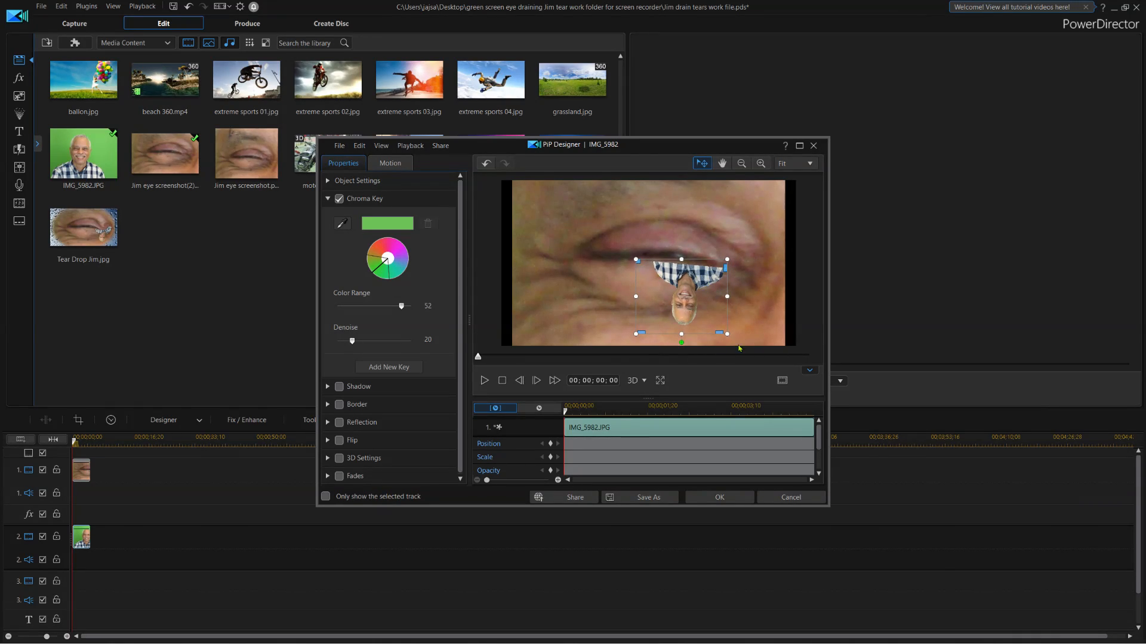
mouse_move(718, 333)
left_mouse_down()
mouse_move(732, 330)
mouse_move(720, 330)
left_mouse_up()
left_click_drag(729, 271, 731, 271)
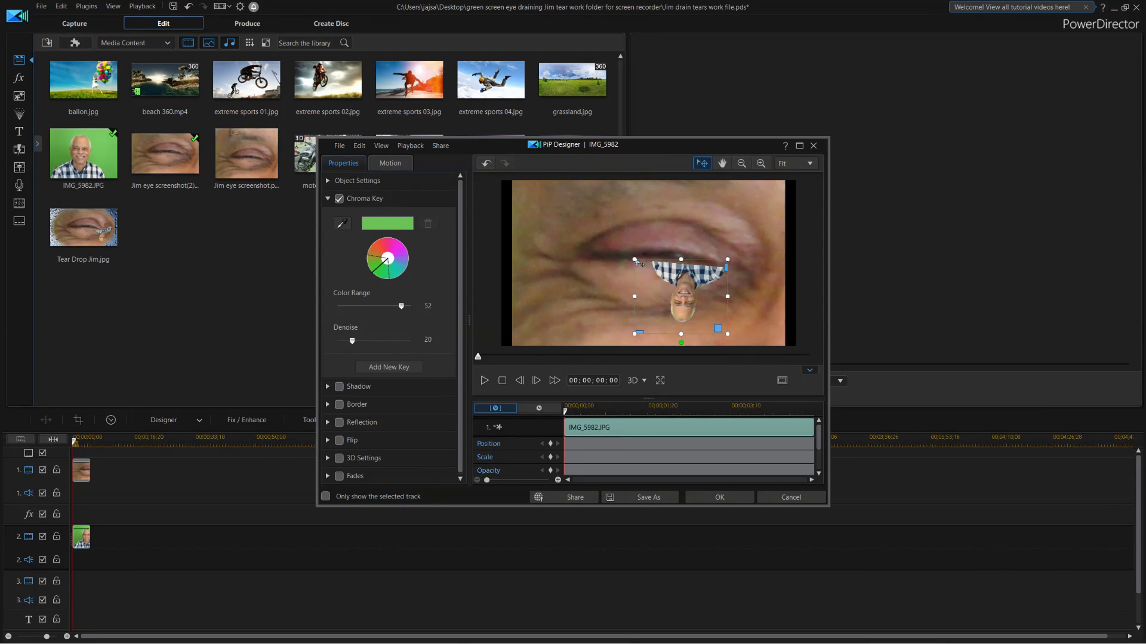
left_click_drag(635, 261, 627, 261)
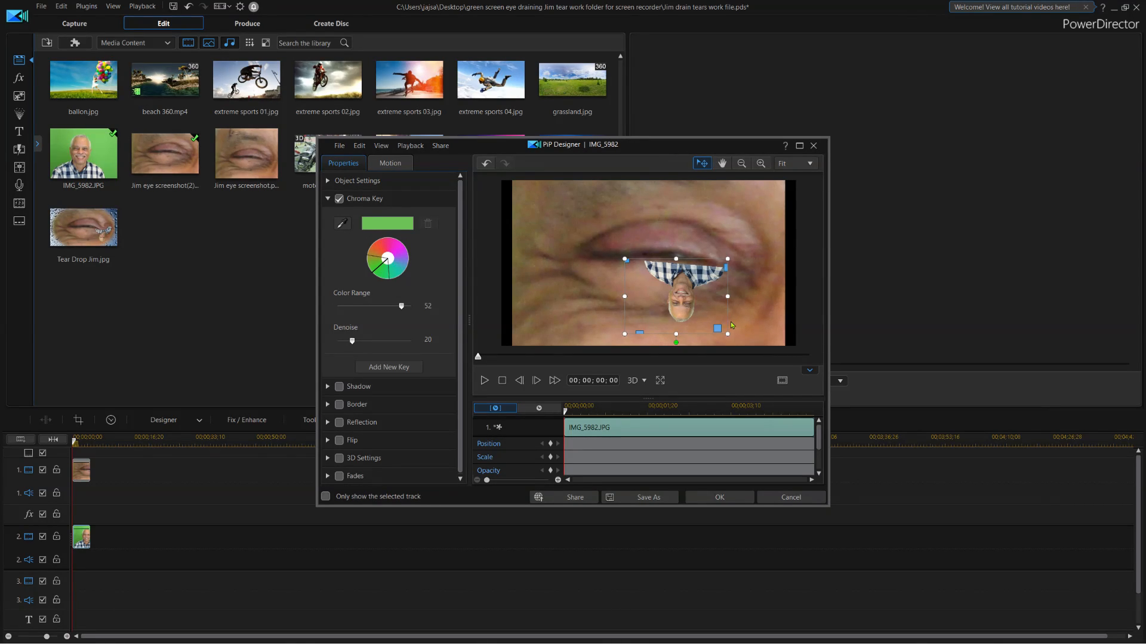
left_click_drag(716, 312, 729, 313)
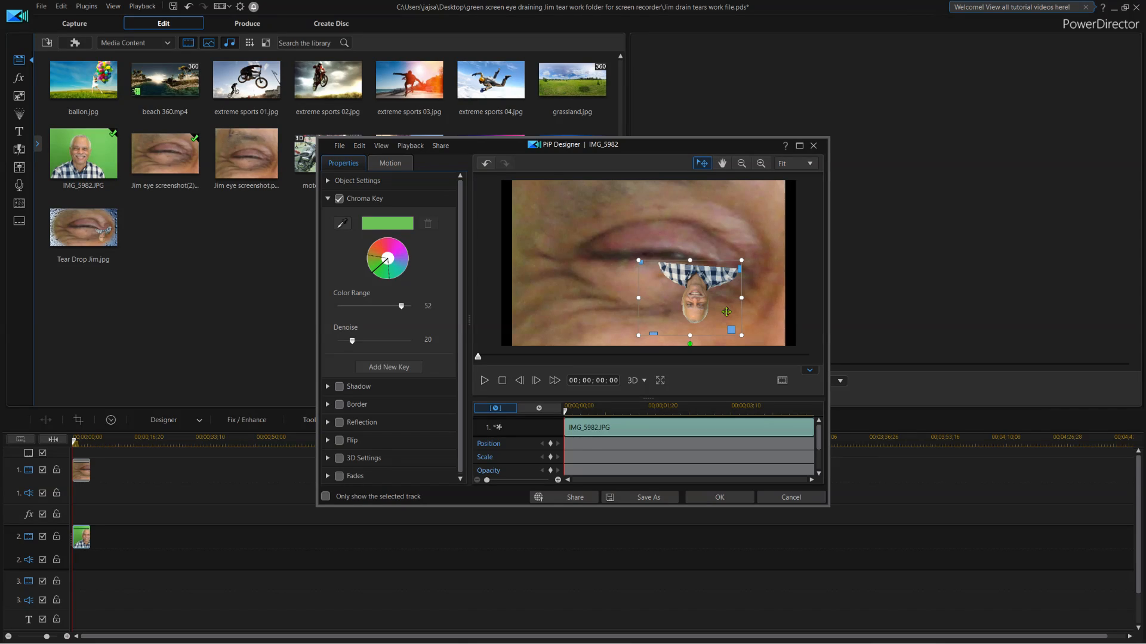
Apply the PiP Designer settings and return to the Edit page.
left_click(720, 497)
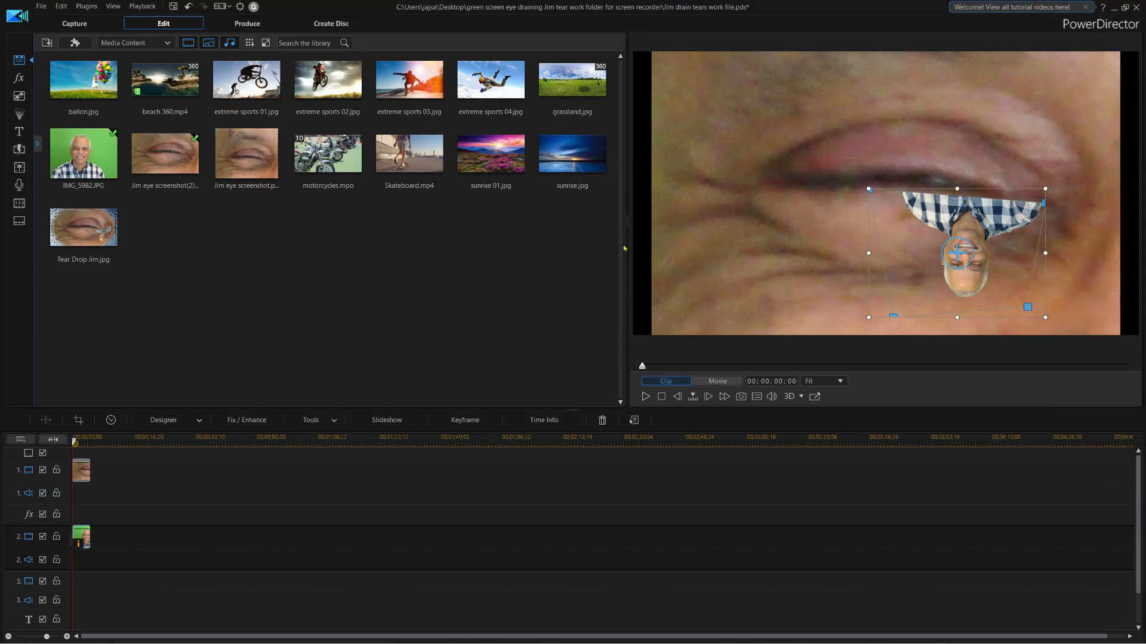
Produce the composite to the Desktop as Jim drain tears work file.m2ts.
left_click(250, 25)
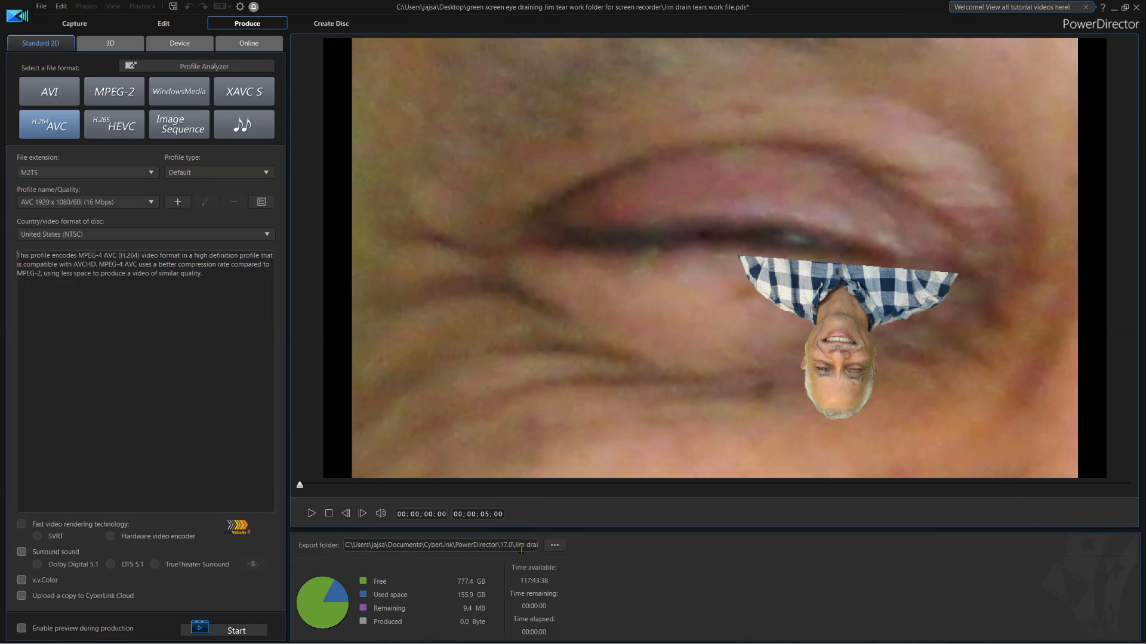
left_click(564, 547)
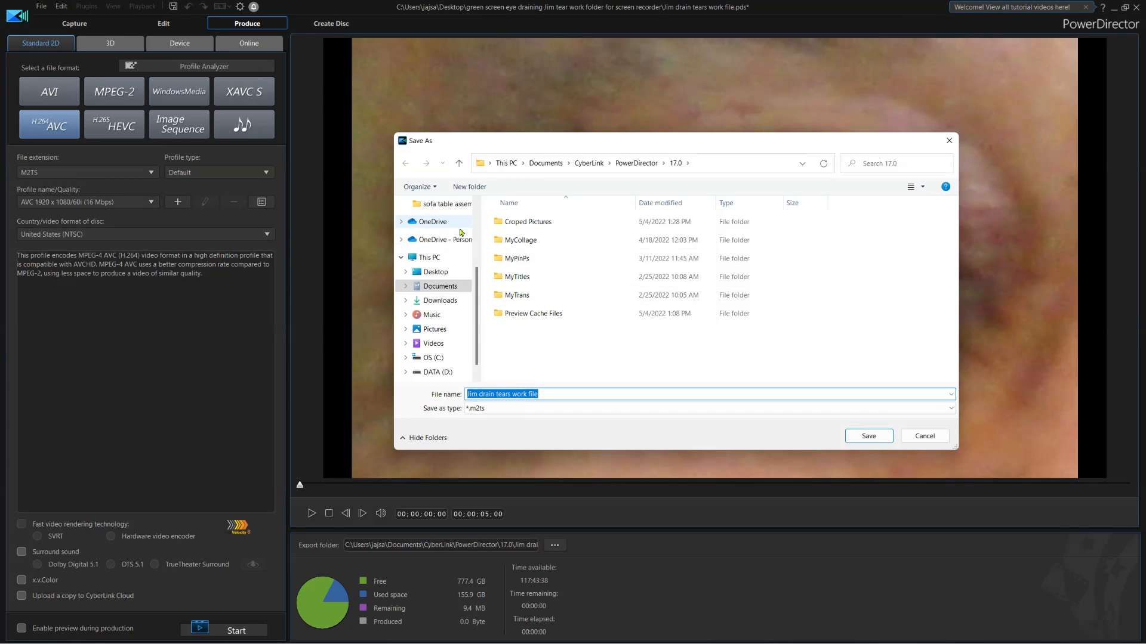
left_click_drag(478, 284, 481, 225)
left_click(448, 204)
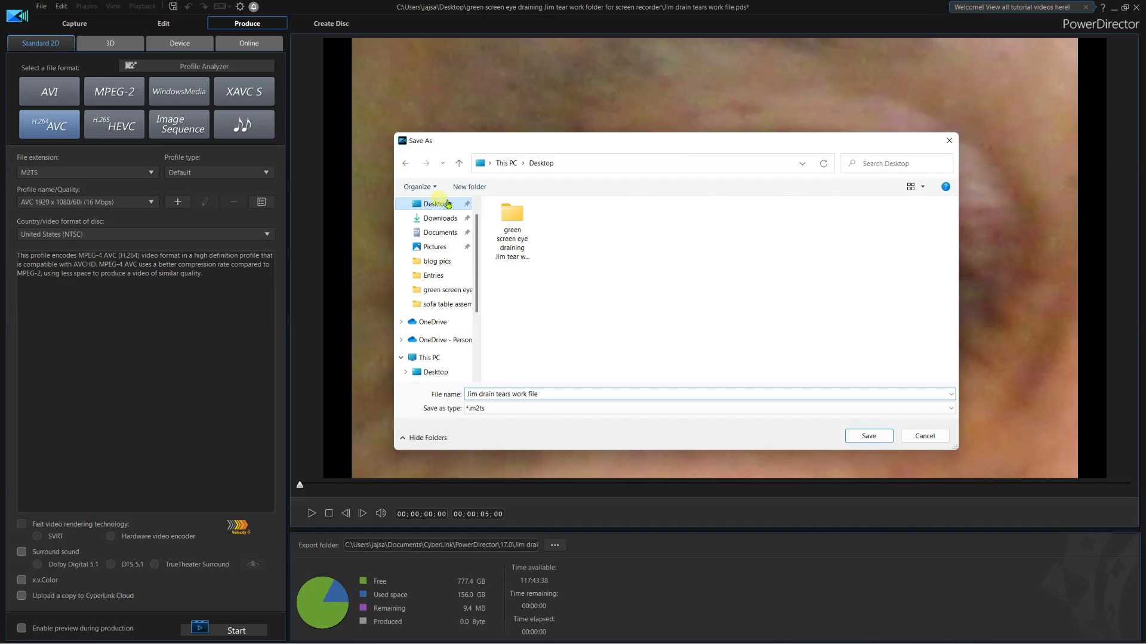
left_click(862, 436)
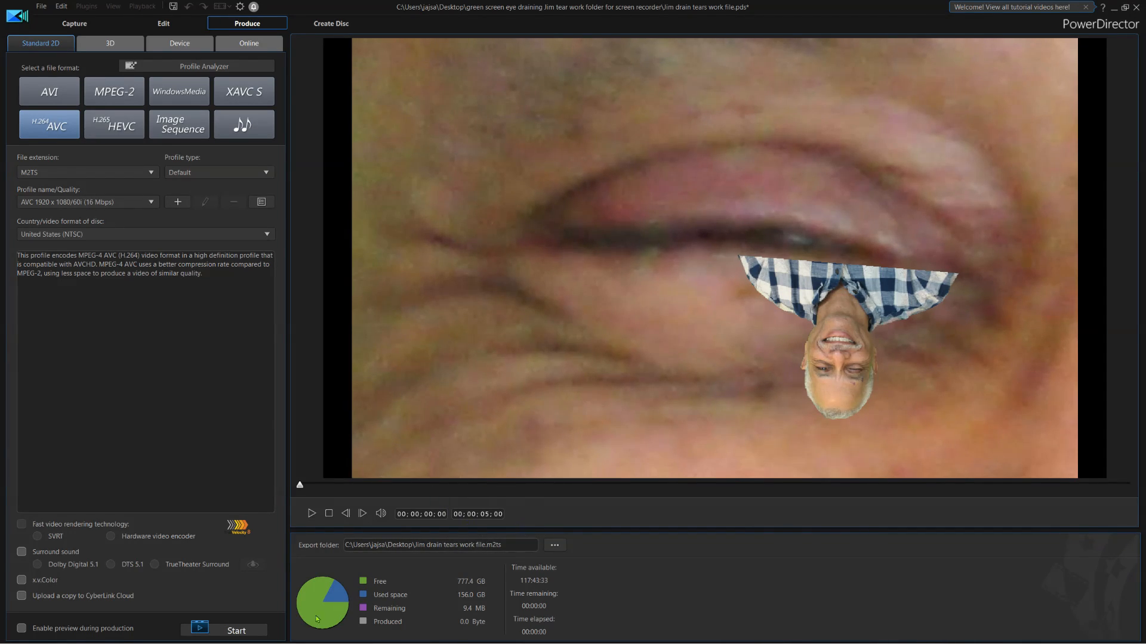
left_click(237, 630)
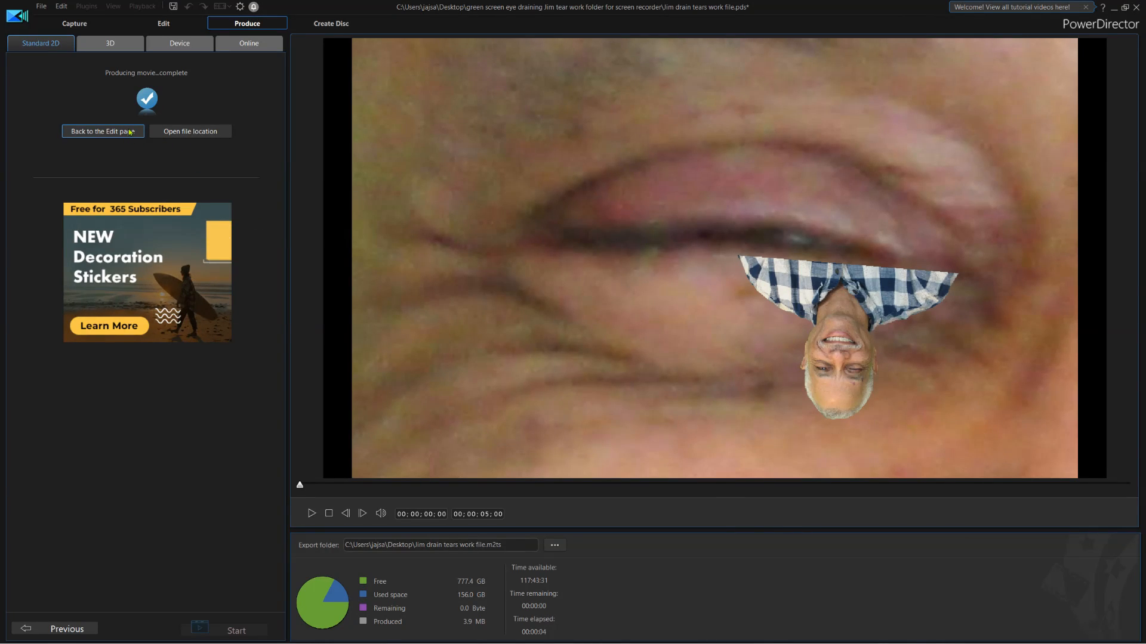
left_click(129, 134)
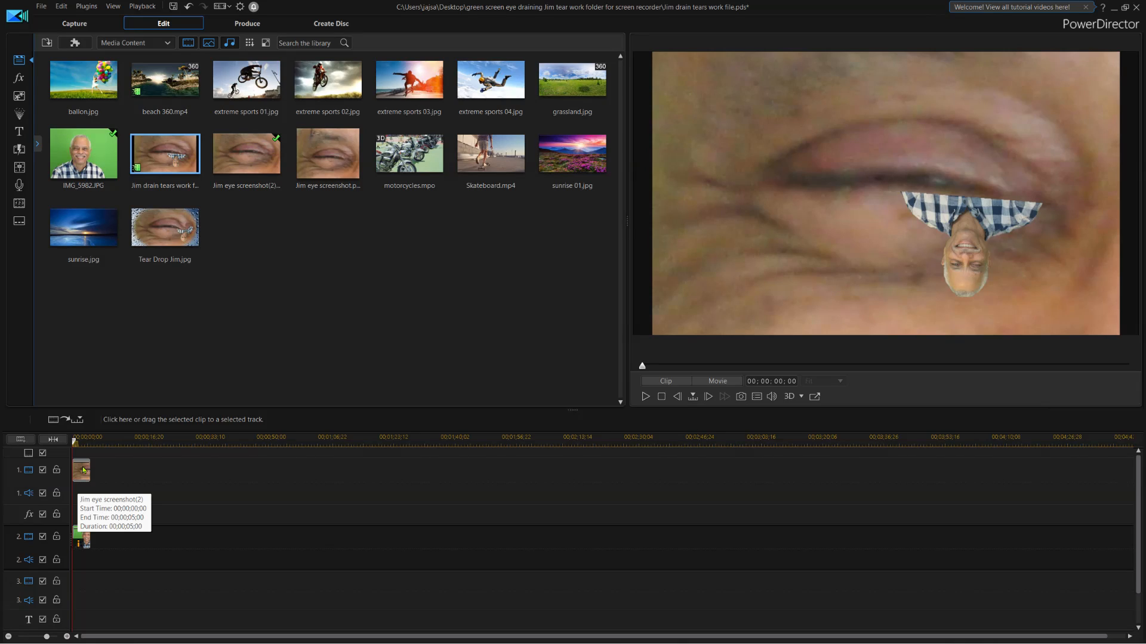
Remove the eye and Jim clips, then put the produced Jim drain tears work file on track 1.
right_click(83, 470)
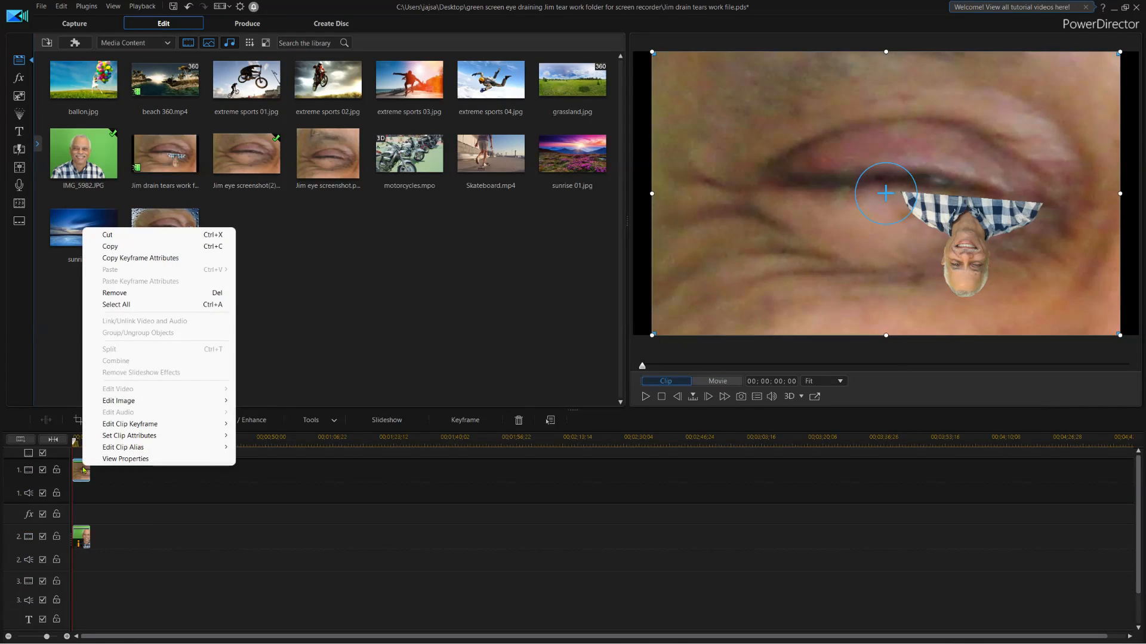
left_click(137, 293)
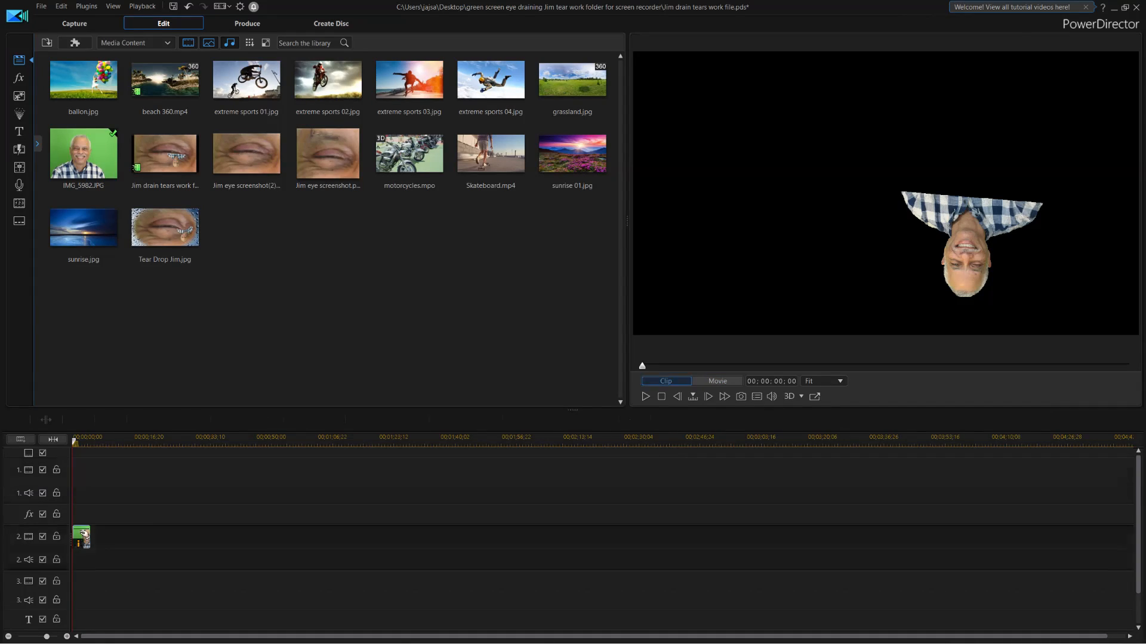
right_click(83, 537)
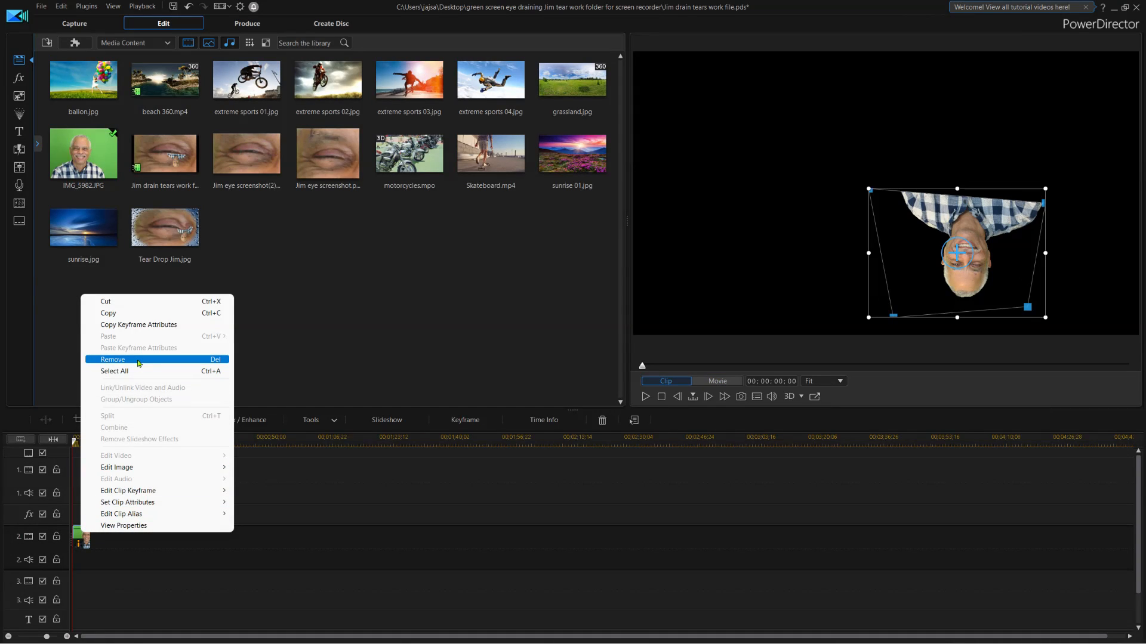
left_click(138, 360)
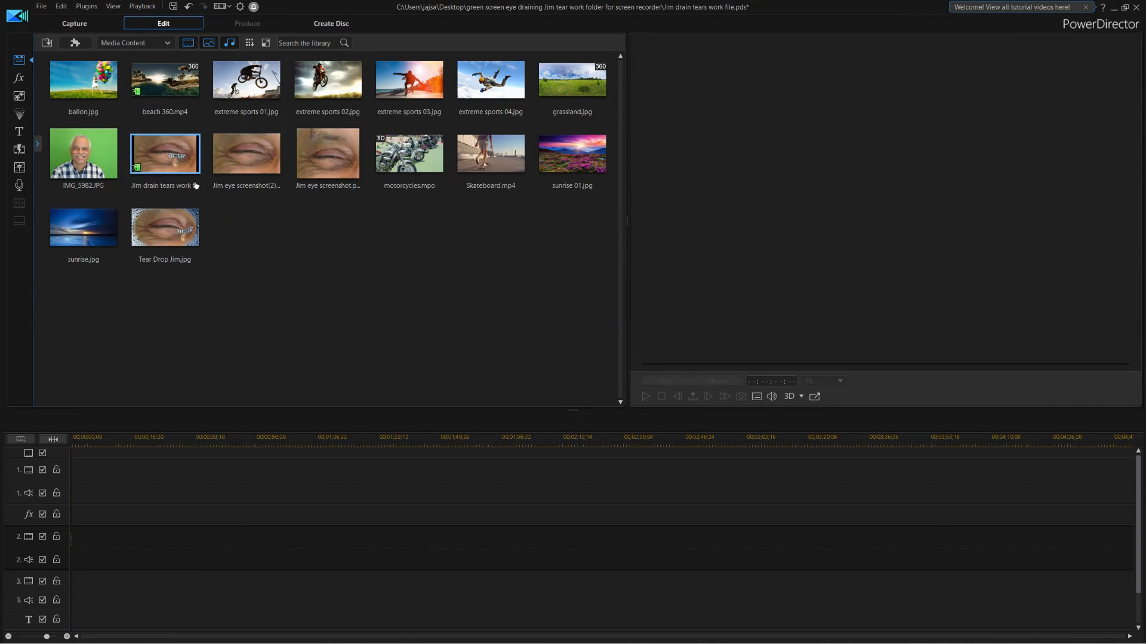
left_click_drag(170, 153, 71, 473)
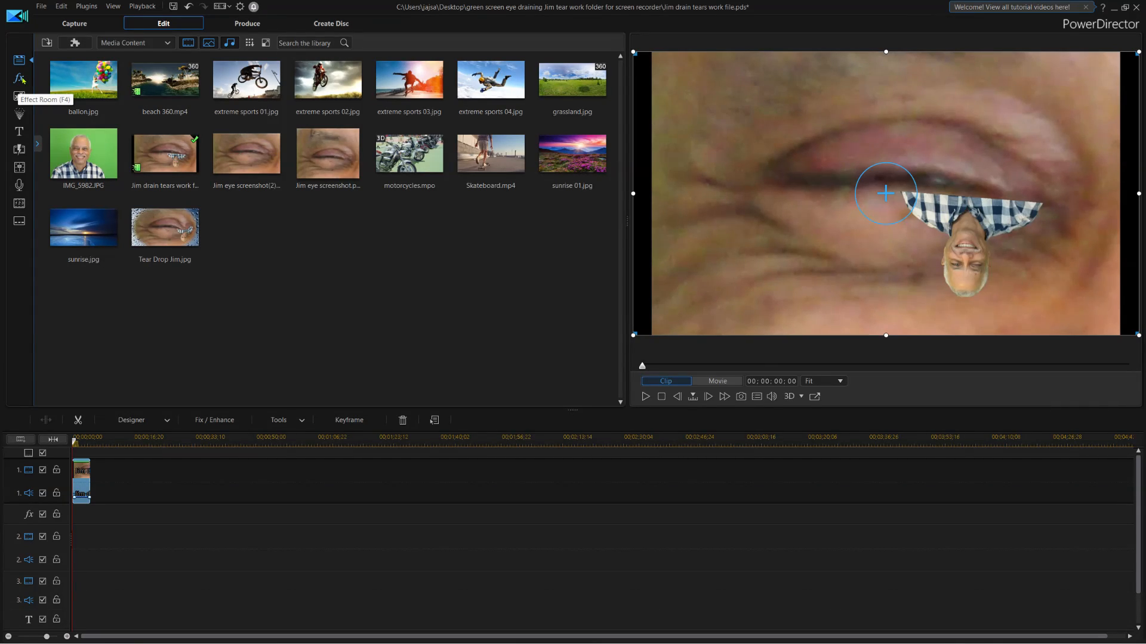
Add the Drain effect to the effects track, trim it to 00;00;08;16, and preview it.
left_click(25, 79)
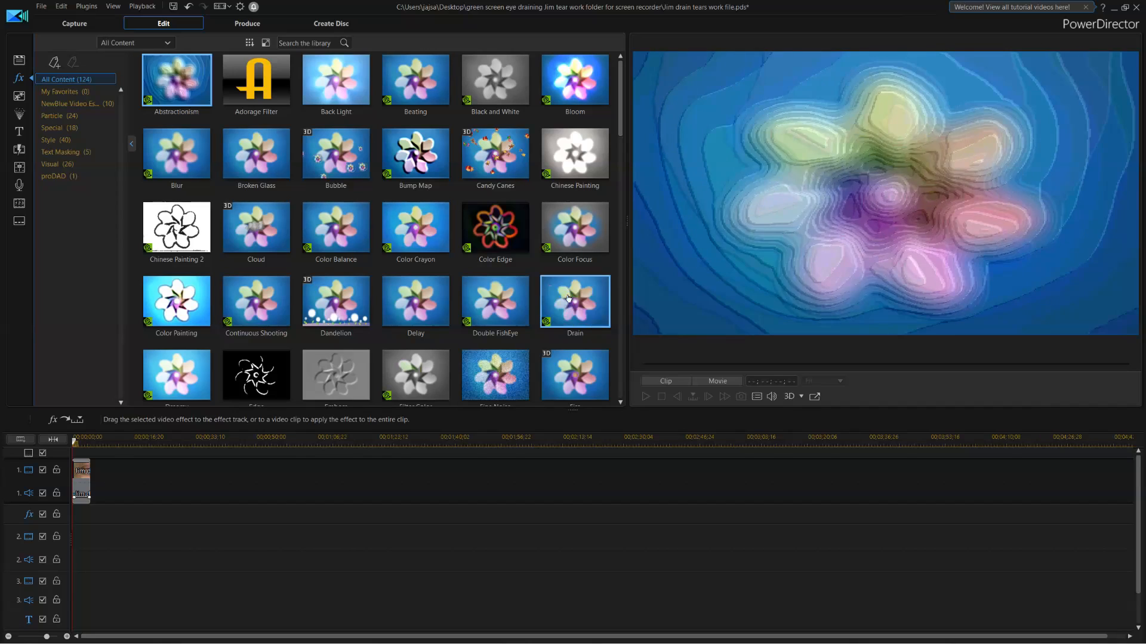
left_click_drag(566, 296, 72, 524)
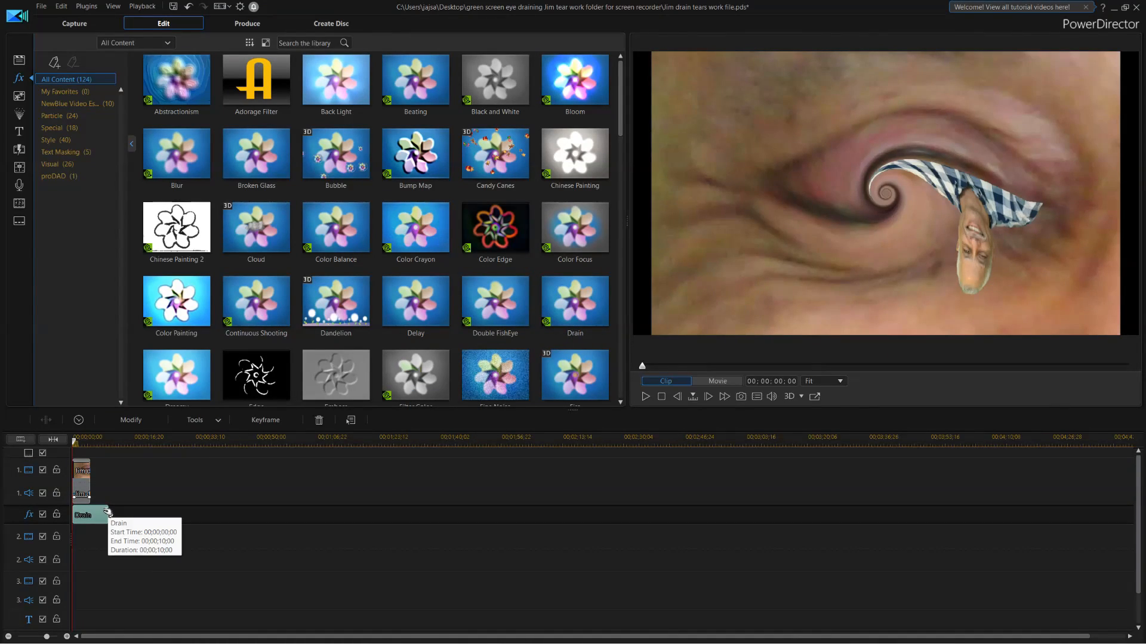
left_click_drag(108, 514, 93, 512)
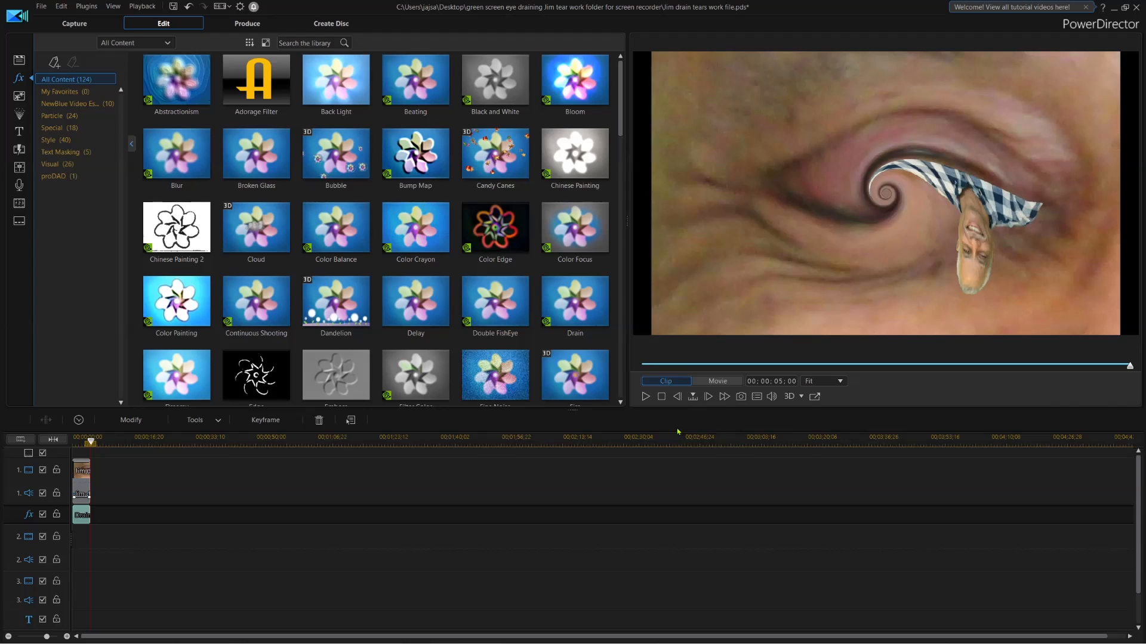
left_click(661, 397)
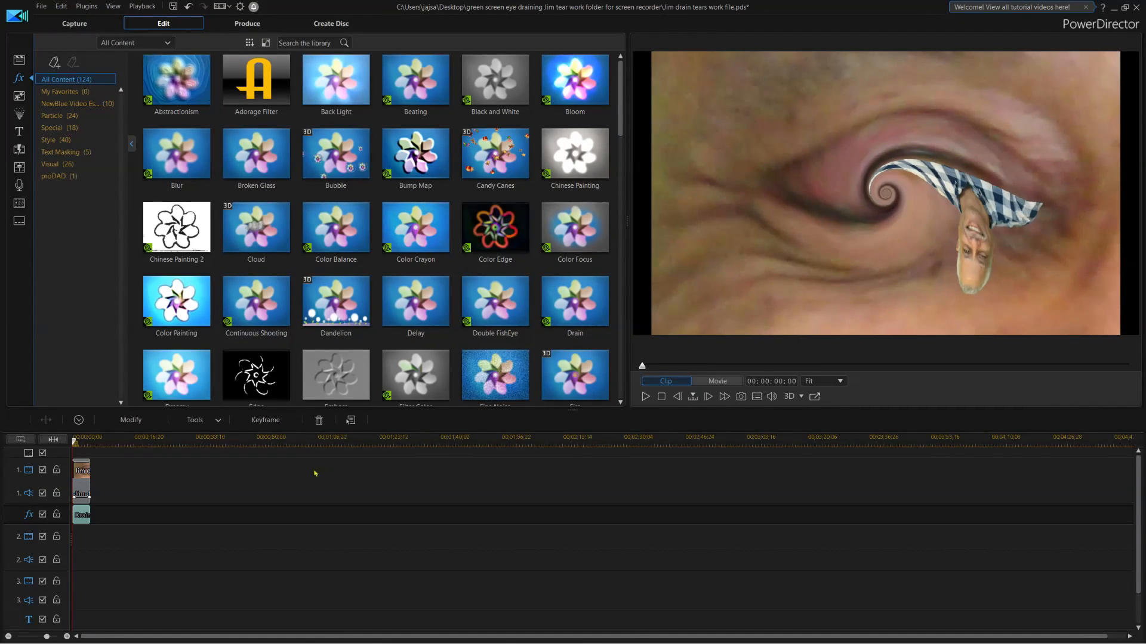
Turn on Inverse for the Drain effect and open its swirl Position window.
left_click(132, 419)
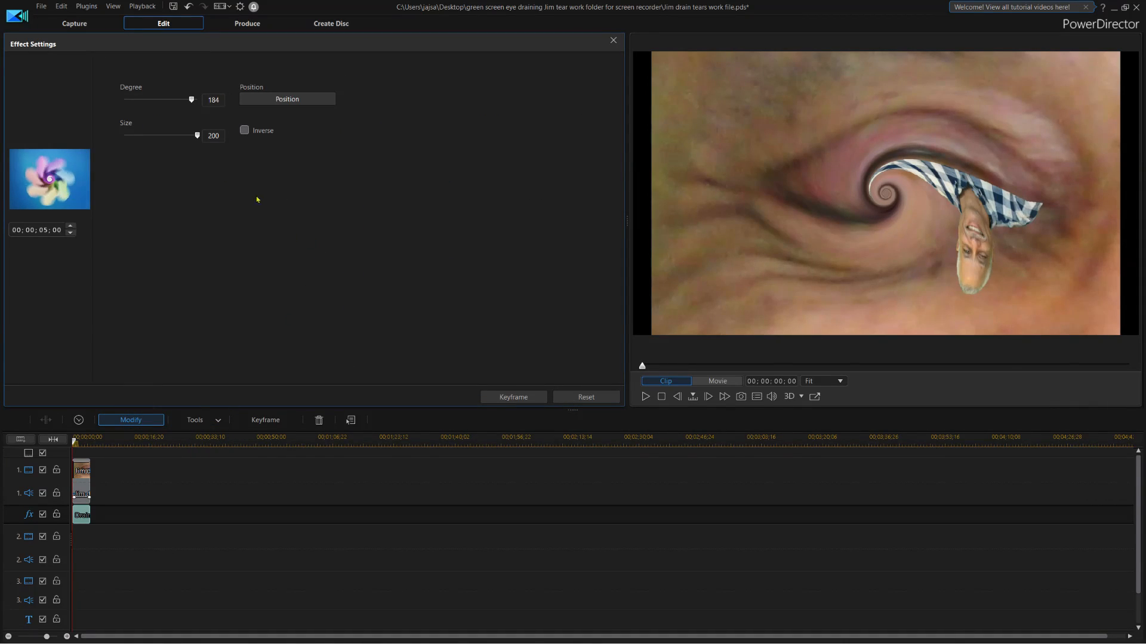
left_click(244, 132)
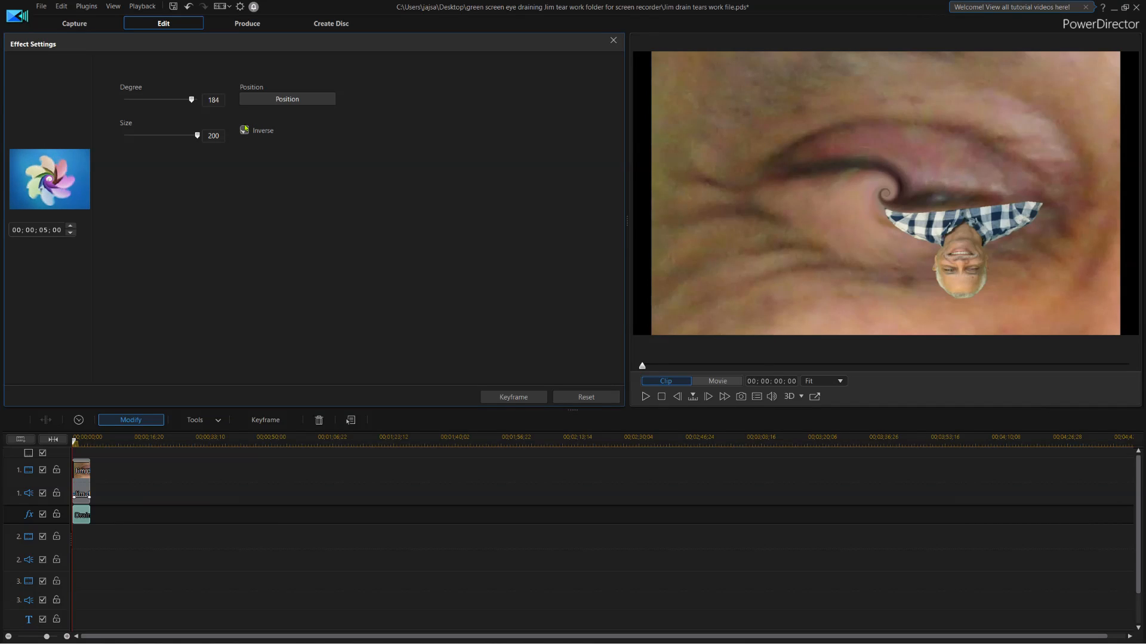
left_click(290, 104)
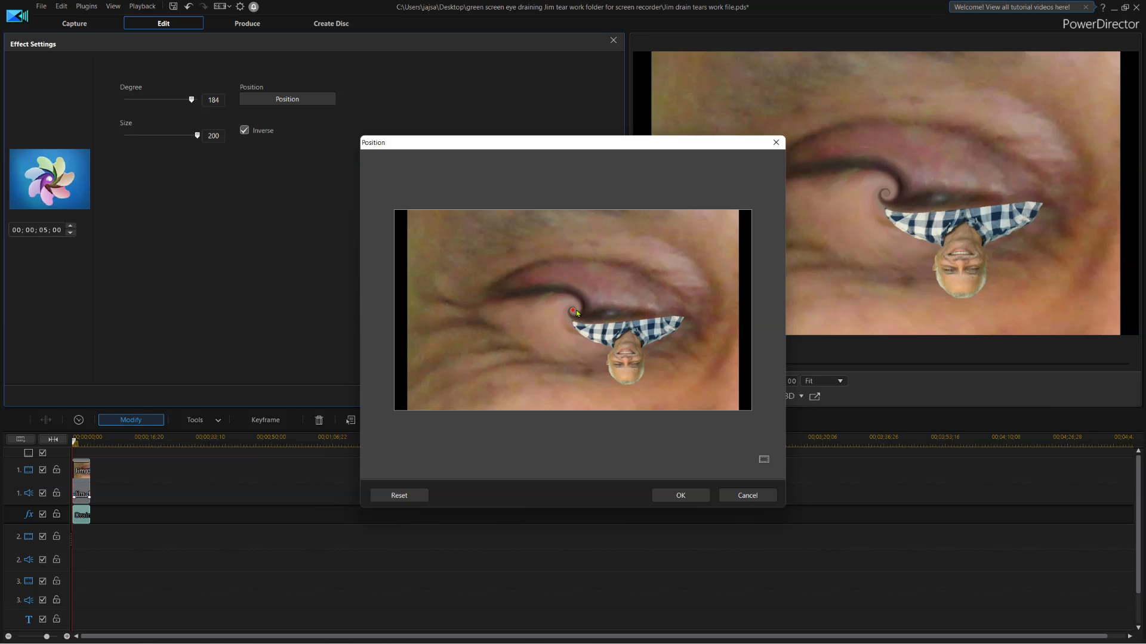
Place the swirl centre at the right-hand corner of the eye and confirm it.
left_click_drag(571, 310, 671, 330)
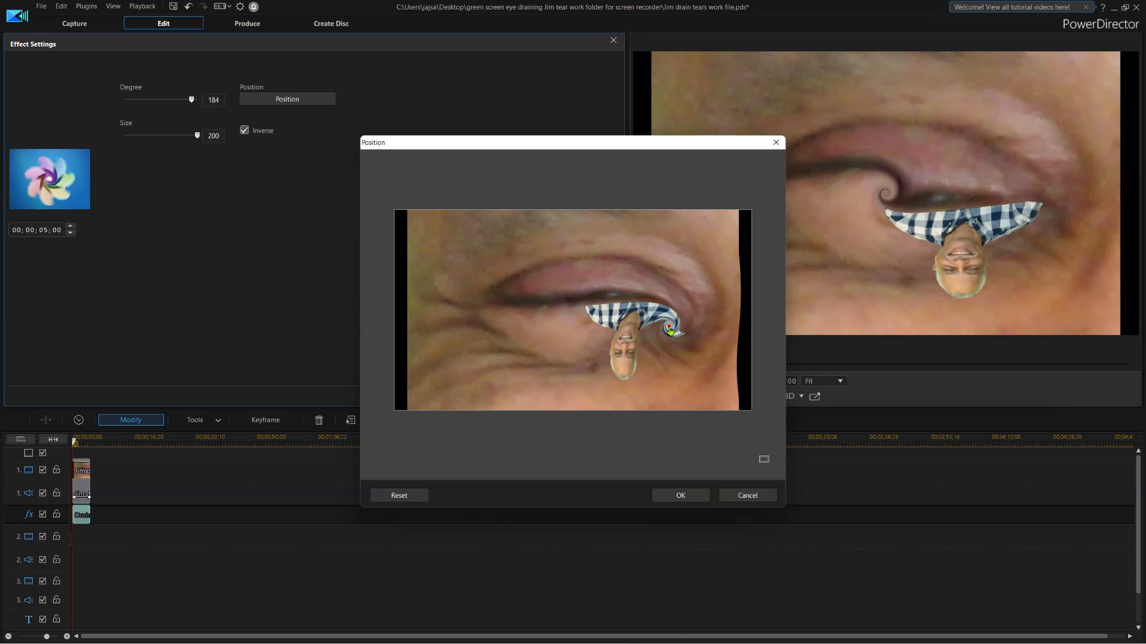
mouse_move(670, 330)
left_mouse_down()
mouse_move(661, 340)
mouse_move(662, 330)
mouse_move(675, 338)
left_mouse_up()
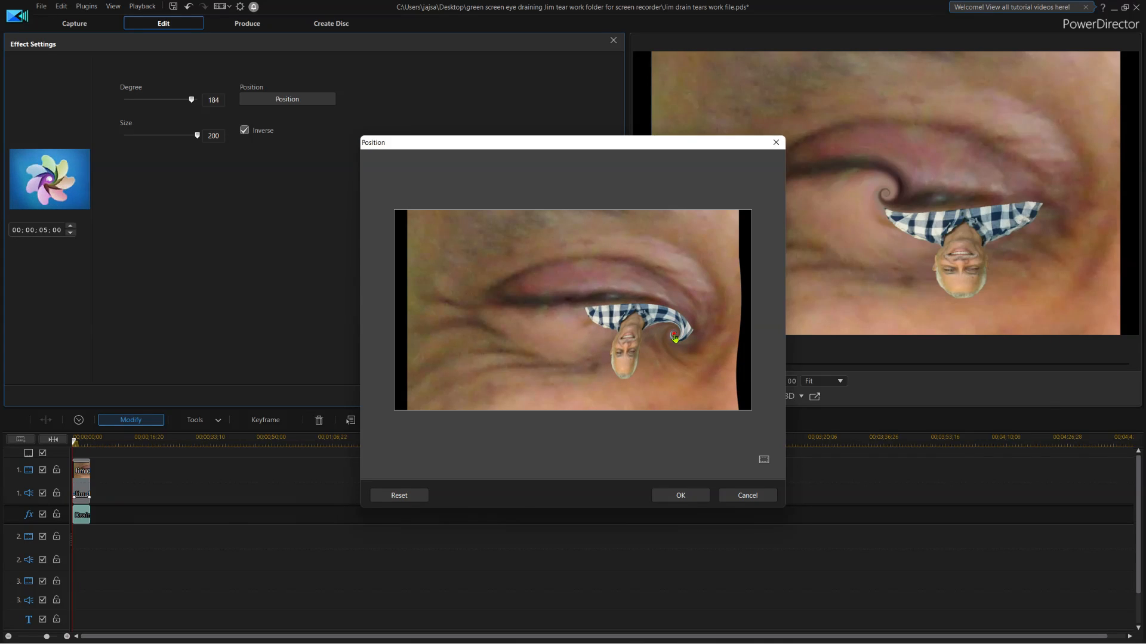
left_click_drag(675, 338, 672, 336)
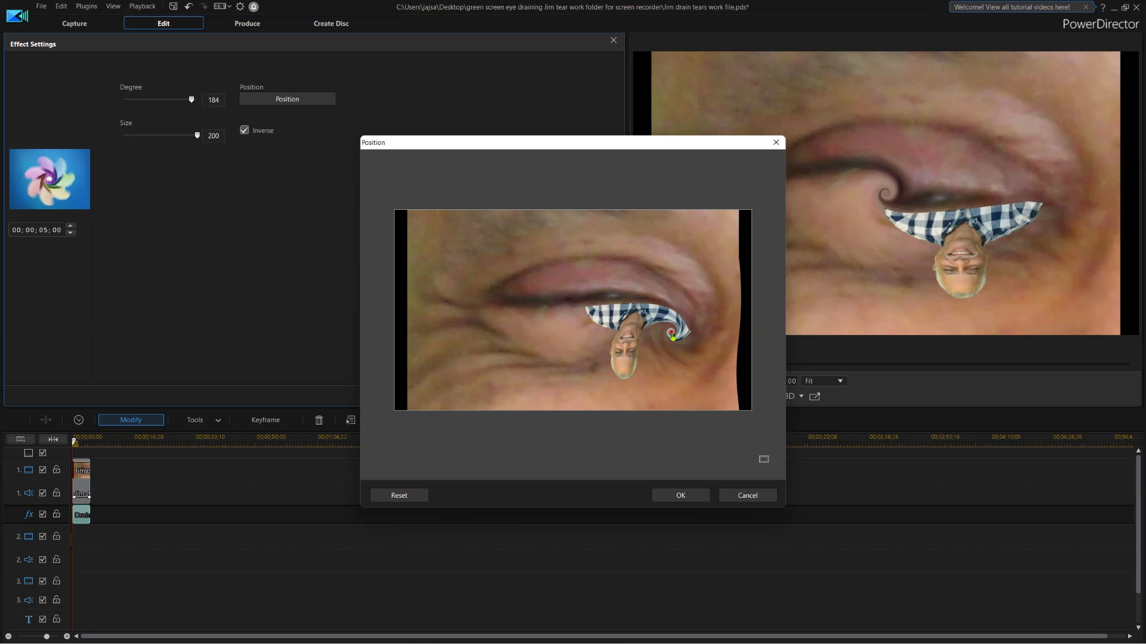
left_click_drag(673, 336, 670, 333)
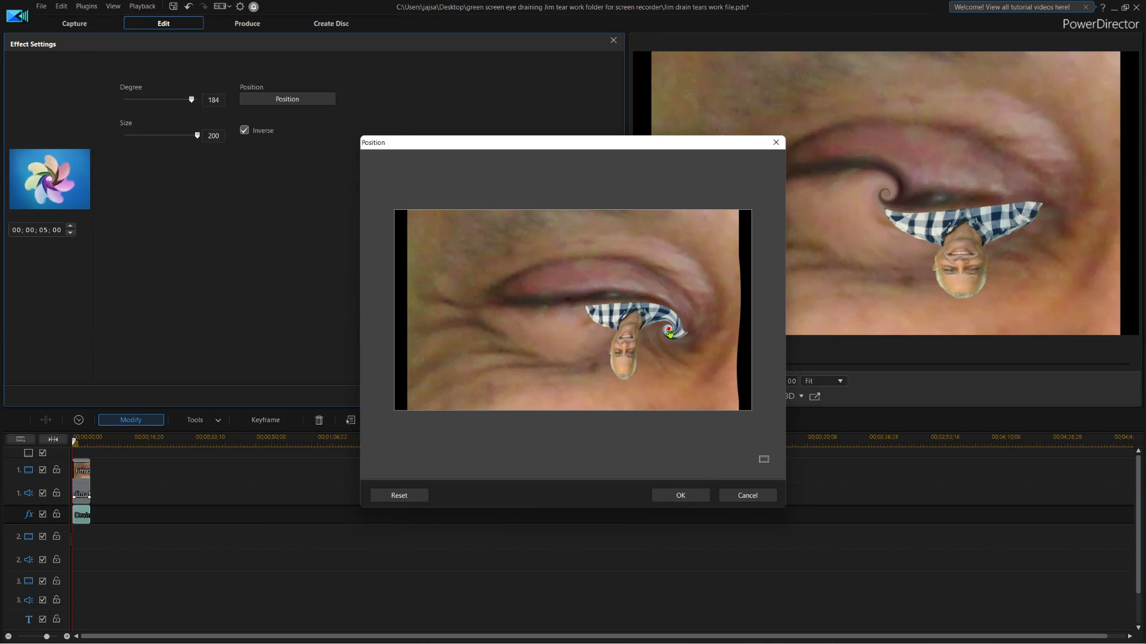
left_click(679, 498)
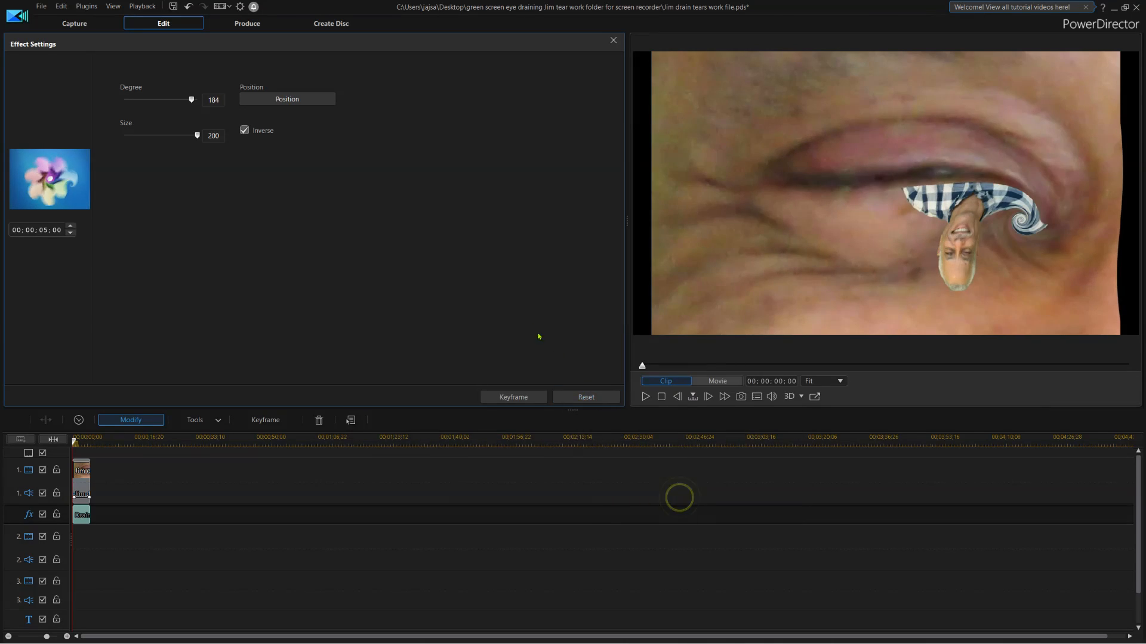
Reconfirm the swirl position and lower the Drain Degree to 183.
left_click(299, 100)
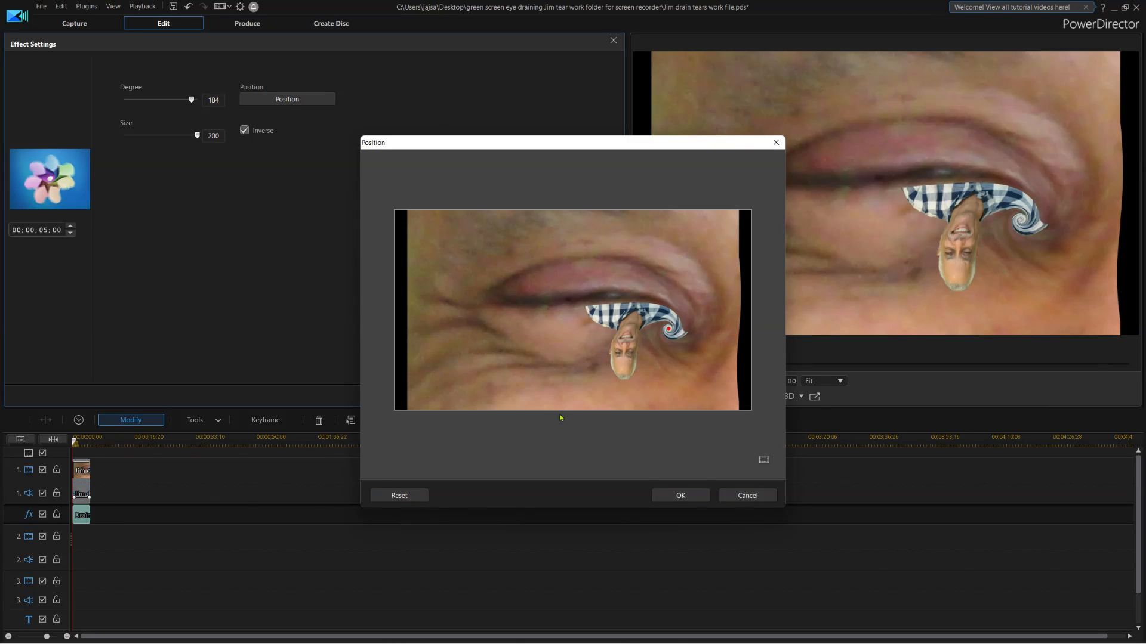
left_click(674, 497)
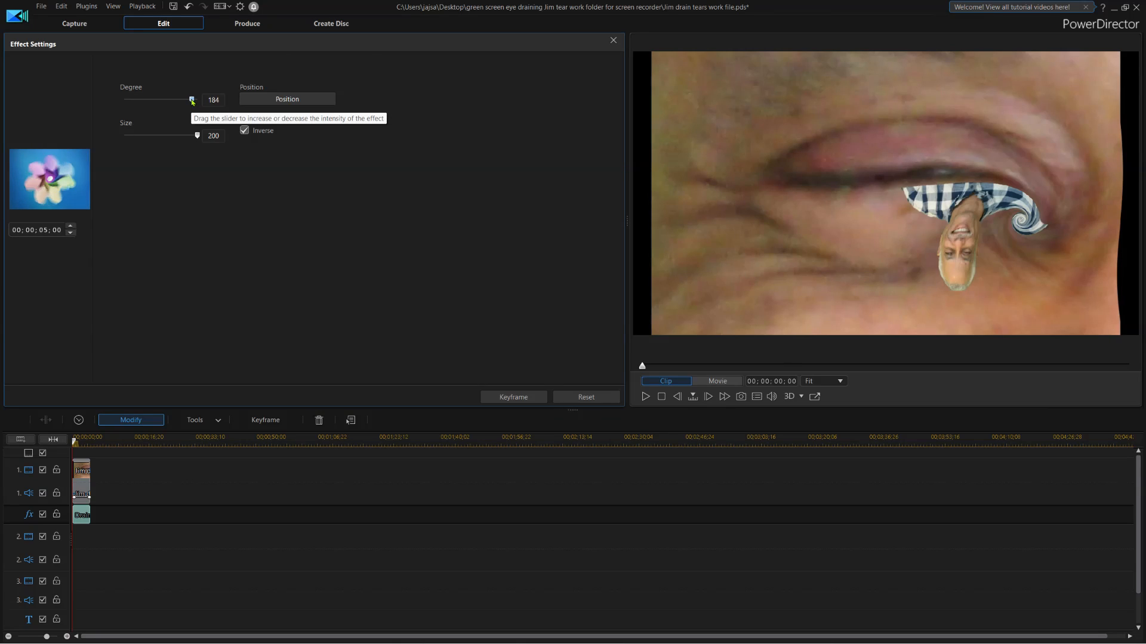
left_click(191, 100)
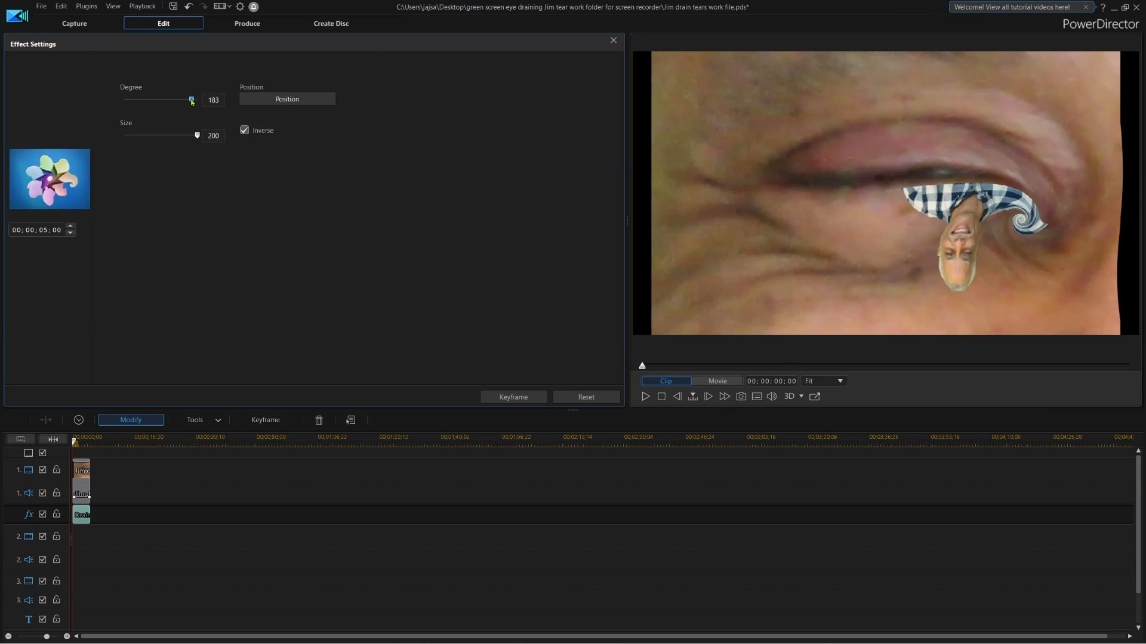
Set the Drain swirl to Degree 190 and Size 152.
left_click_drag(191, 100, 194, 101)
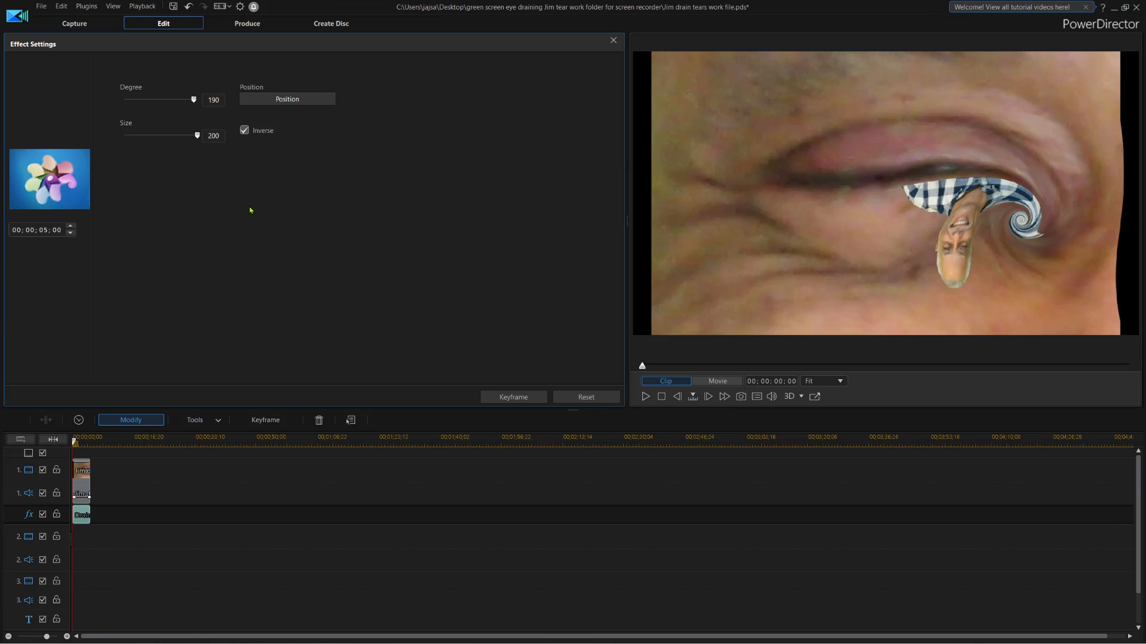
left_click(197, 135)
mouse_move(198, 136)
left_mouse_down()
mouse_move(167, 136)
mouse_move(188, 136)
left_mouse_up()
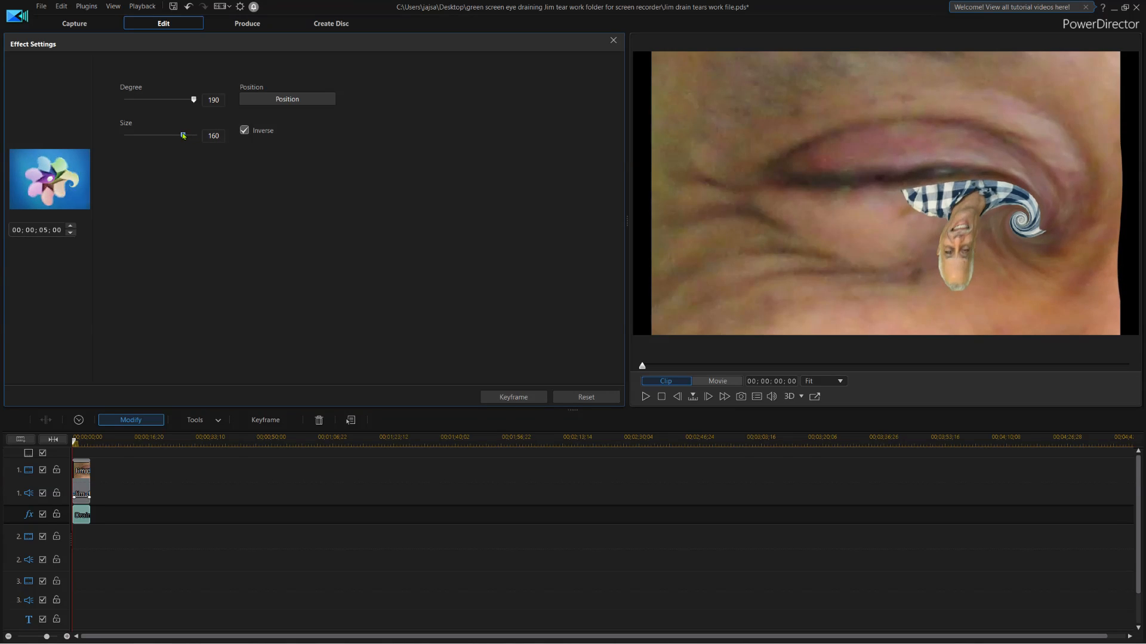
left_click_drag(187, 136, 181, 139)
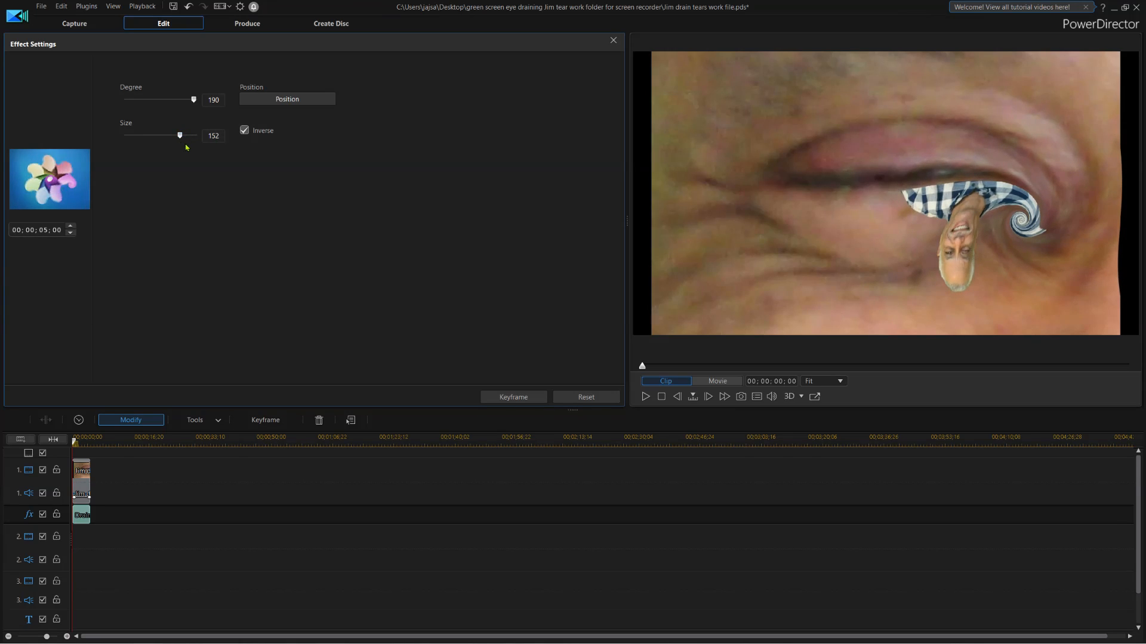
left_click(613, 41)
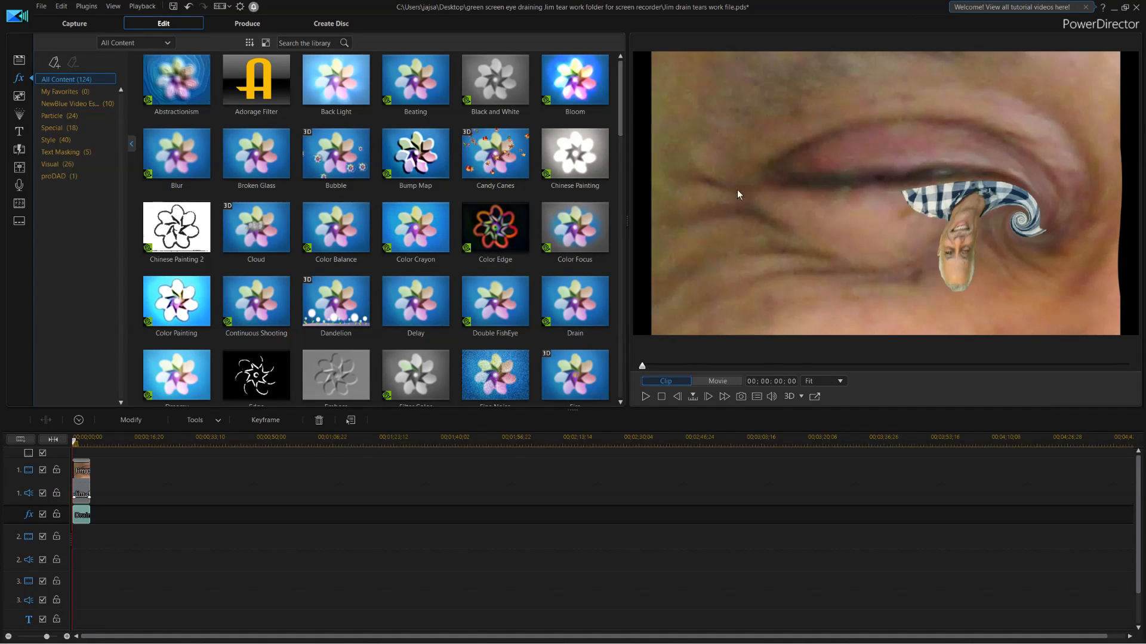
Put Raindrops.jpg from Background Images onto video track 2, under the eye clip.
left_click(18, 59)
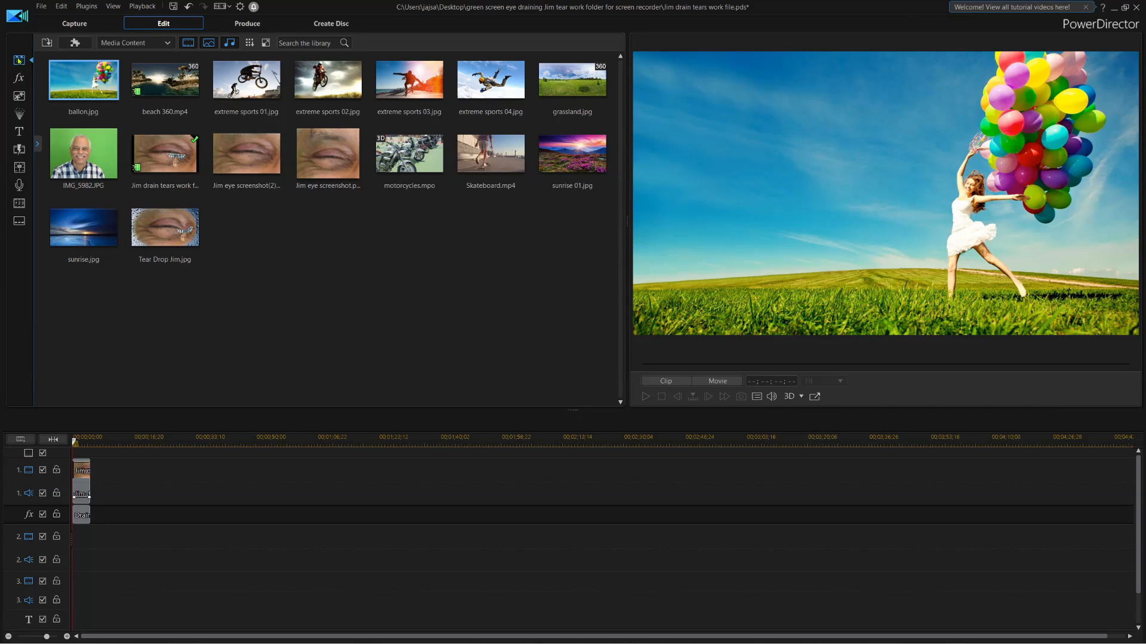
left_click(168, 43)
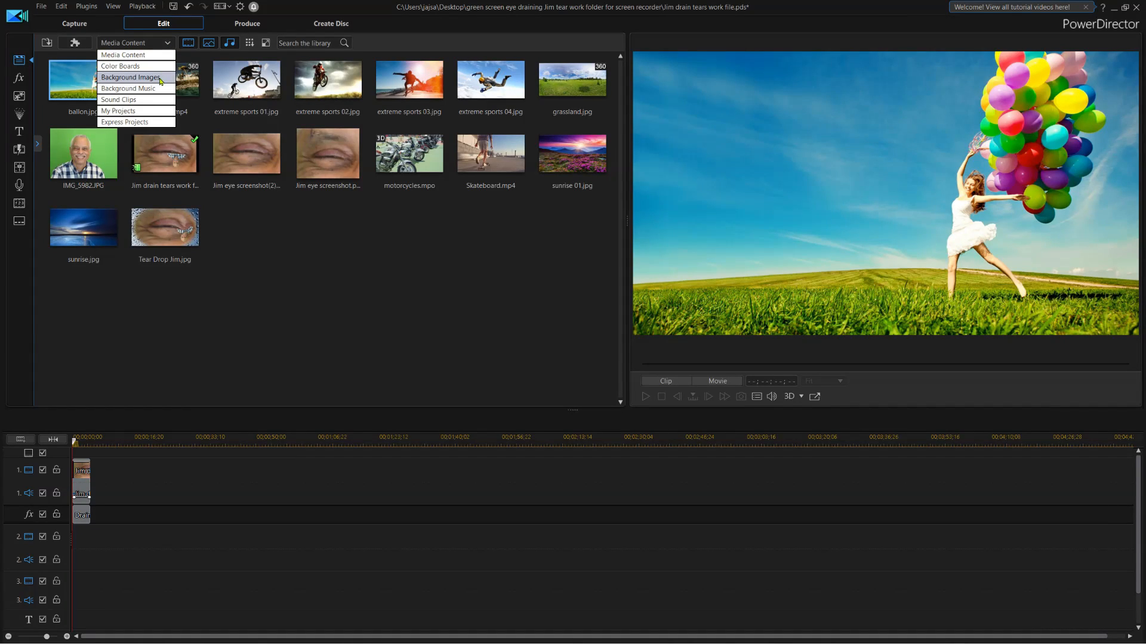
left_click(160, 77)
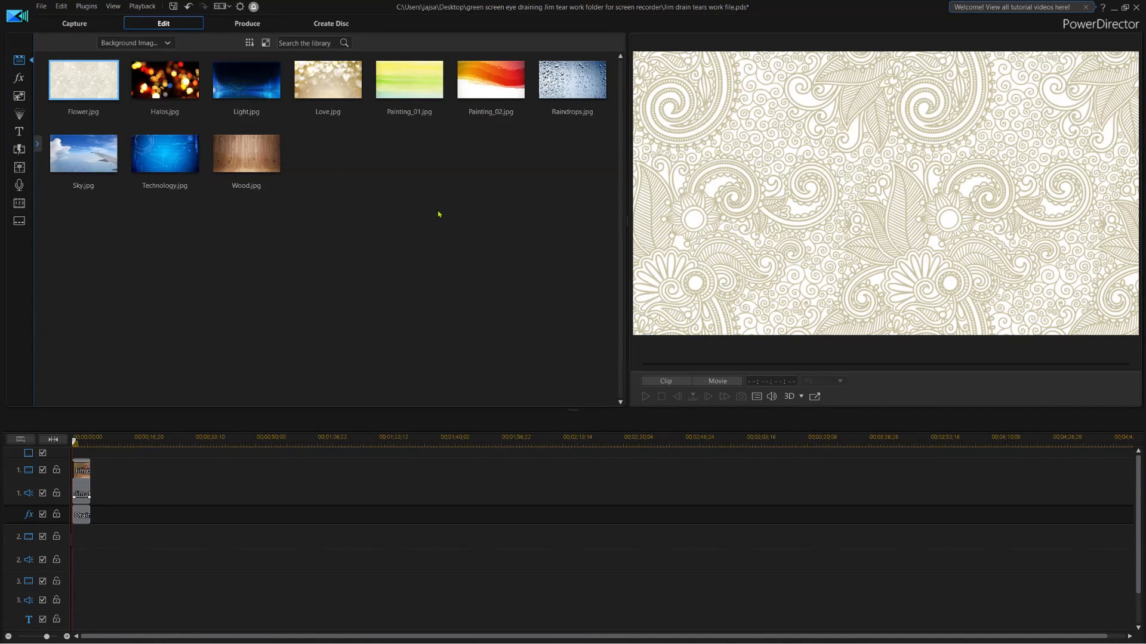
left_click(583, 92)
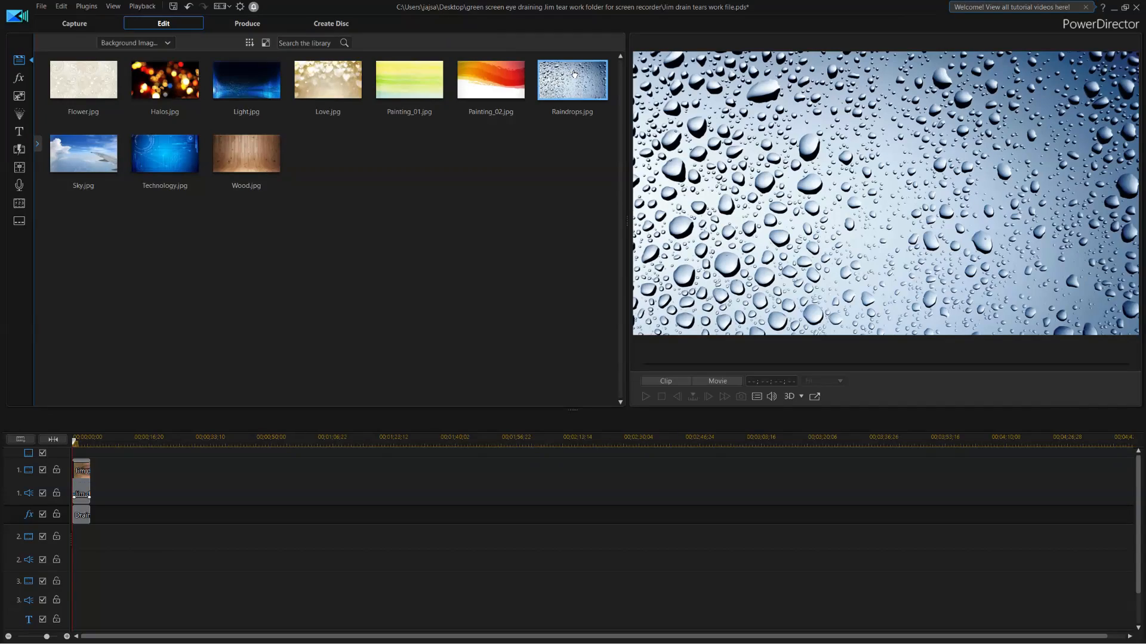
left_click_drag(574, 74, 73, 541)
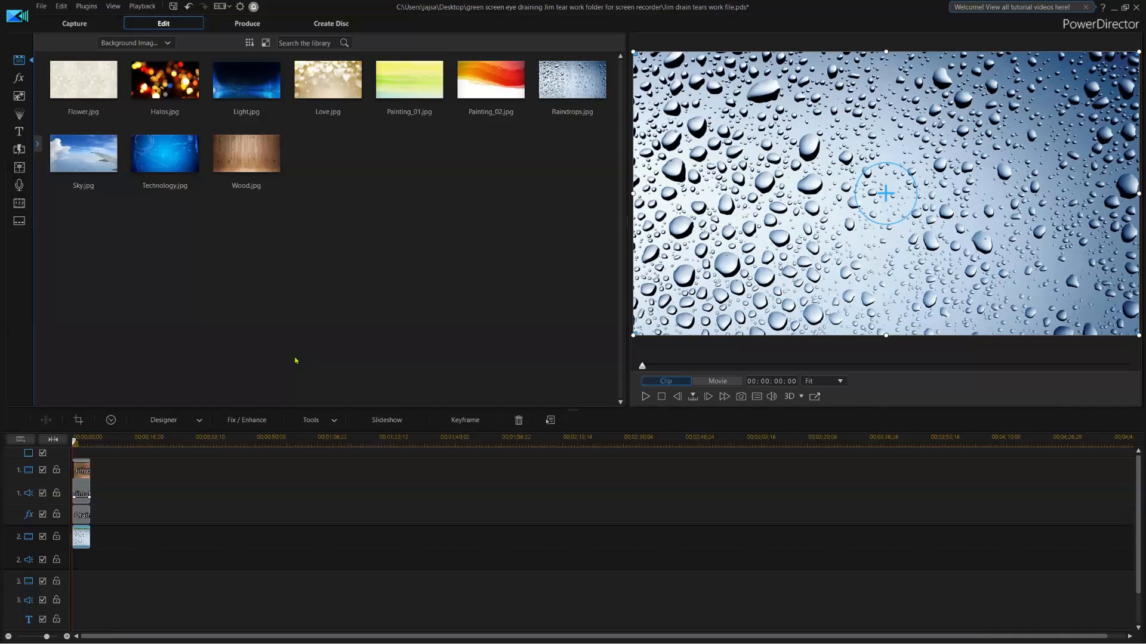
Open the Mask Designer for the Raindrops.jpg clip.
left_click(199, 420)
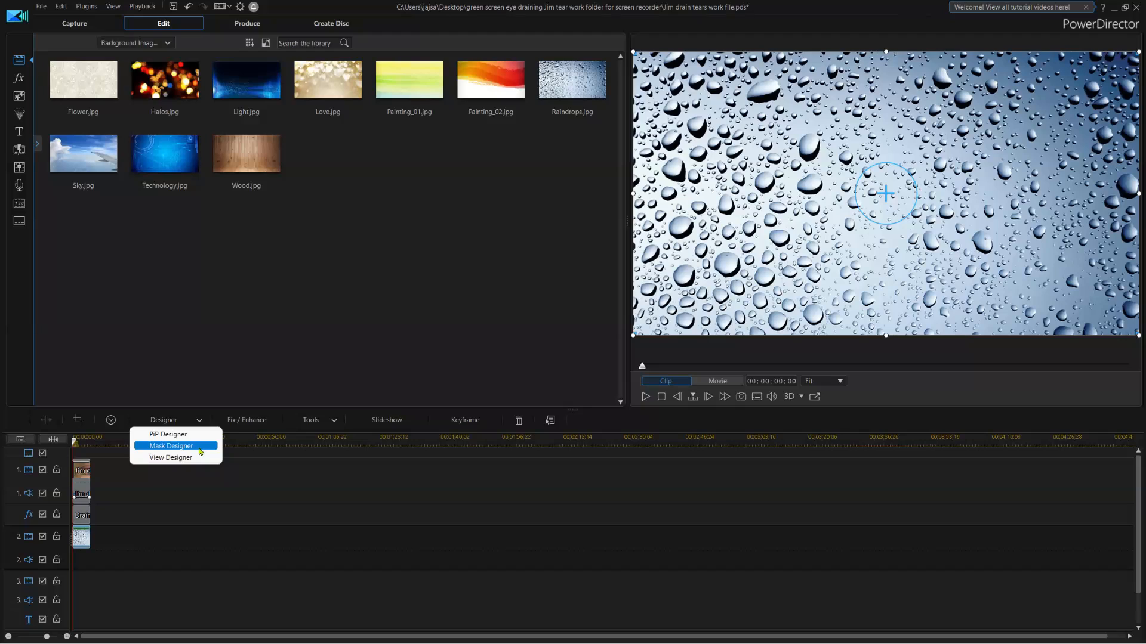
left_click(200, 446)
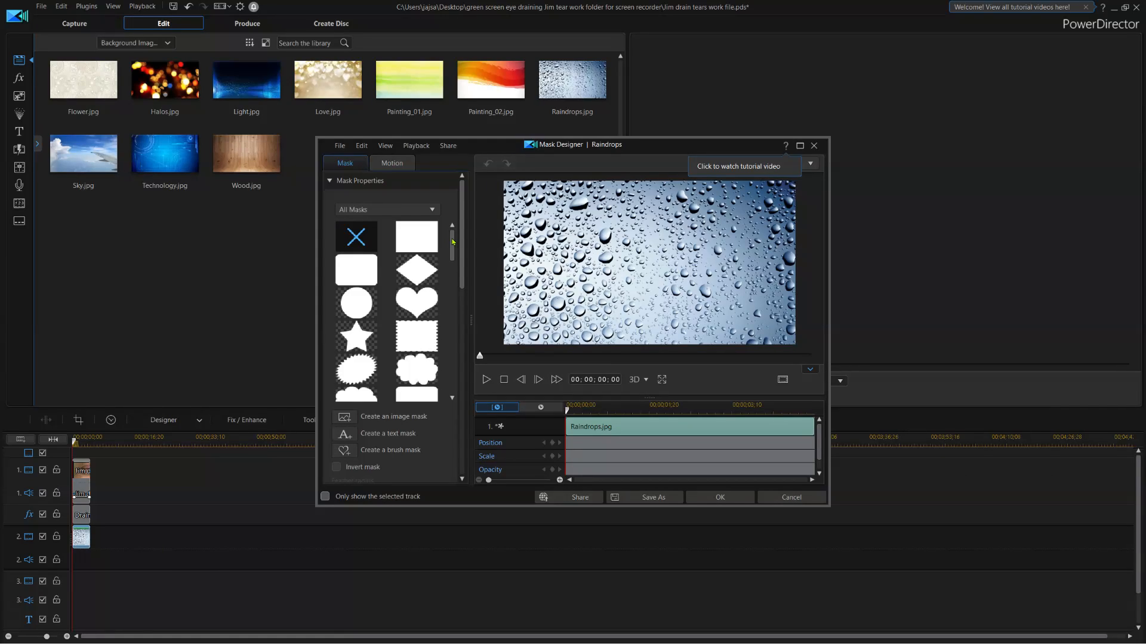
Choose the feathered ellipse mask for the Raindrops clip.
mouse_move(452, 239)
left_mouse_down()
mouse_move(453, 253)
mouse_move(453, 241)
left_mouse_up()
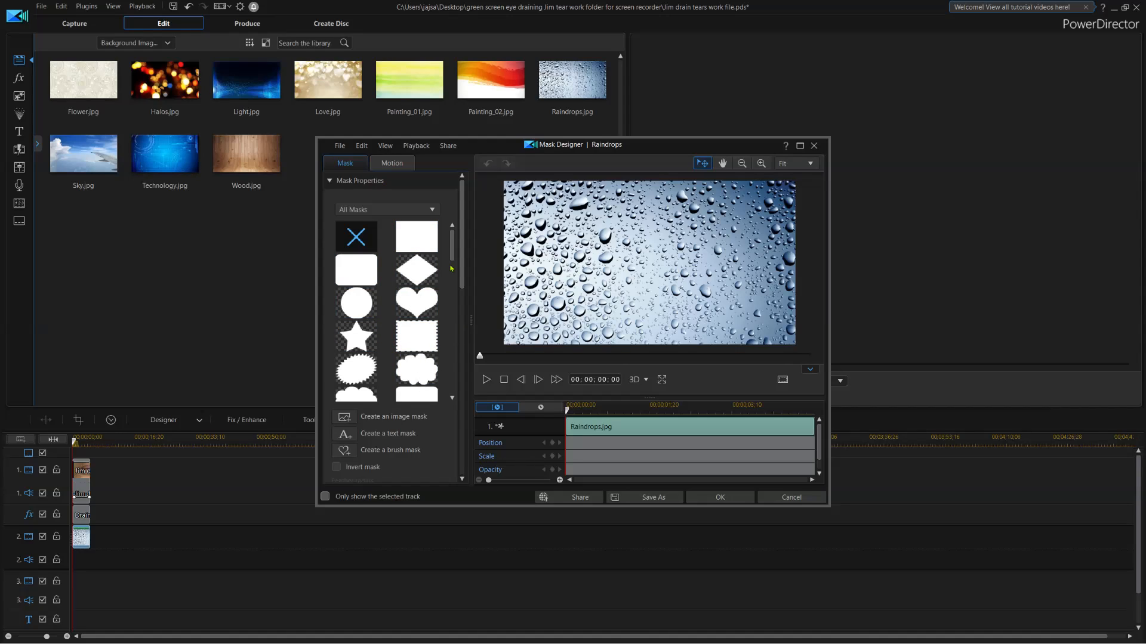
left_click_drag(453, 245, 454, 376)
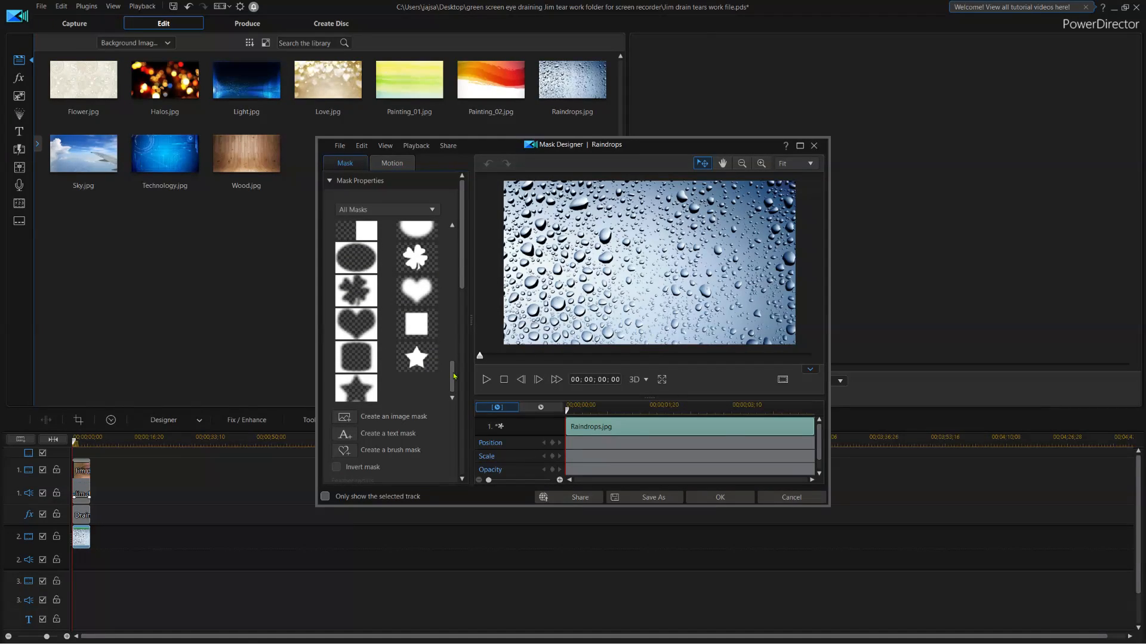
left_click(373, 261)
left_click(351, 256)
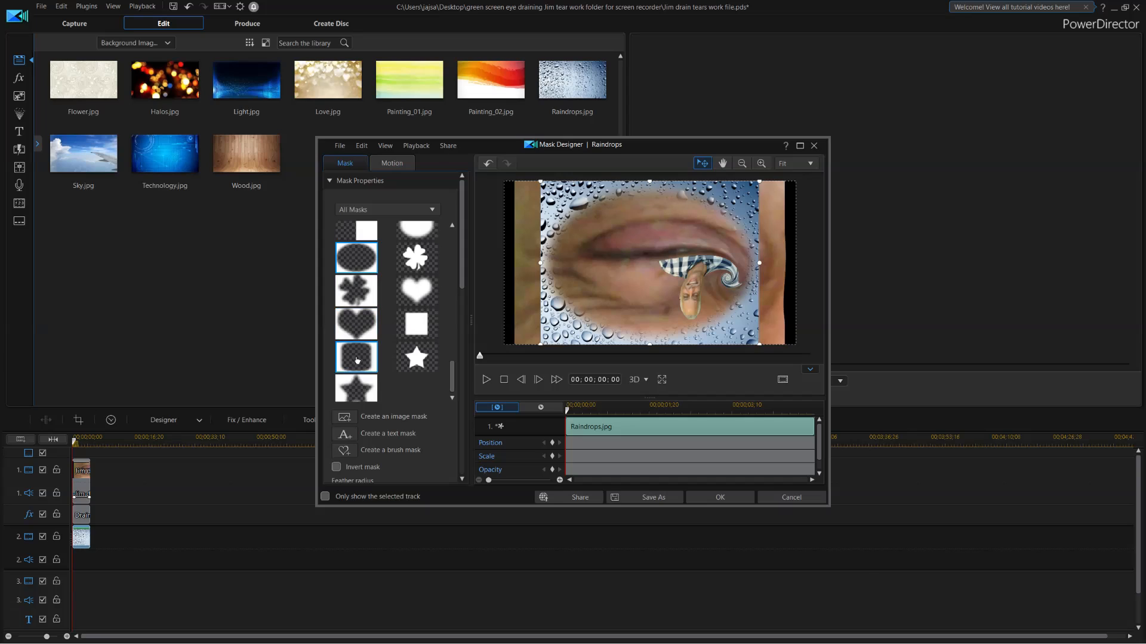
left_click(357, 362)
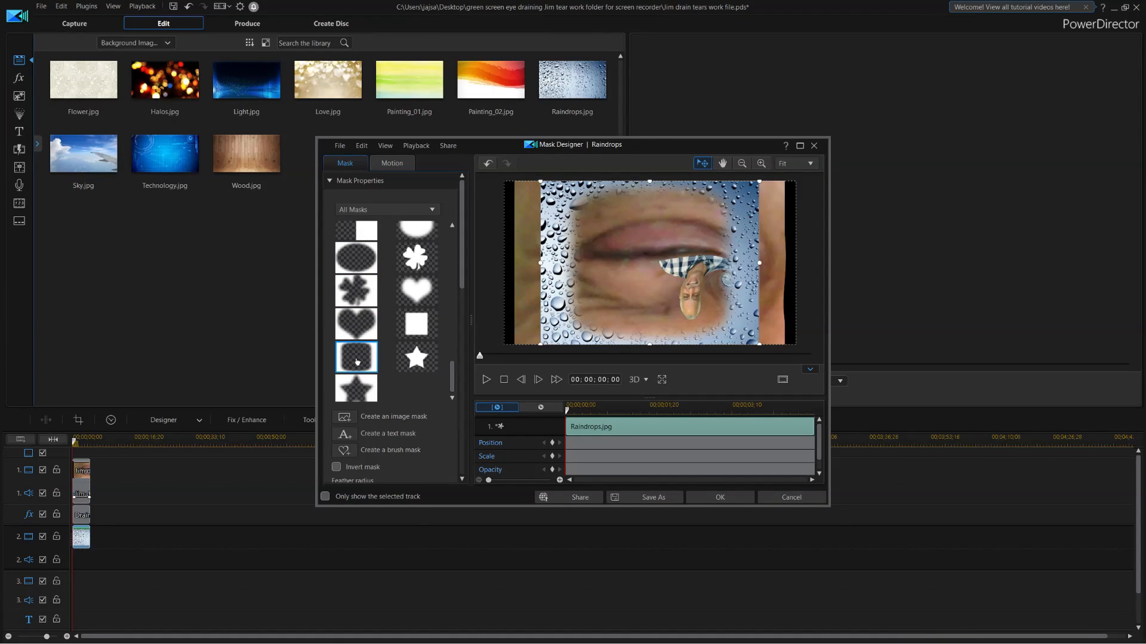
left_click(361, 258)
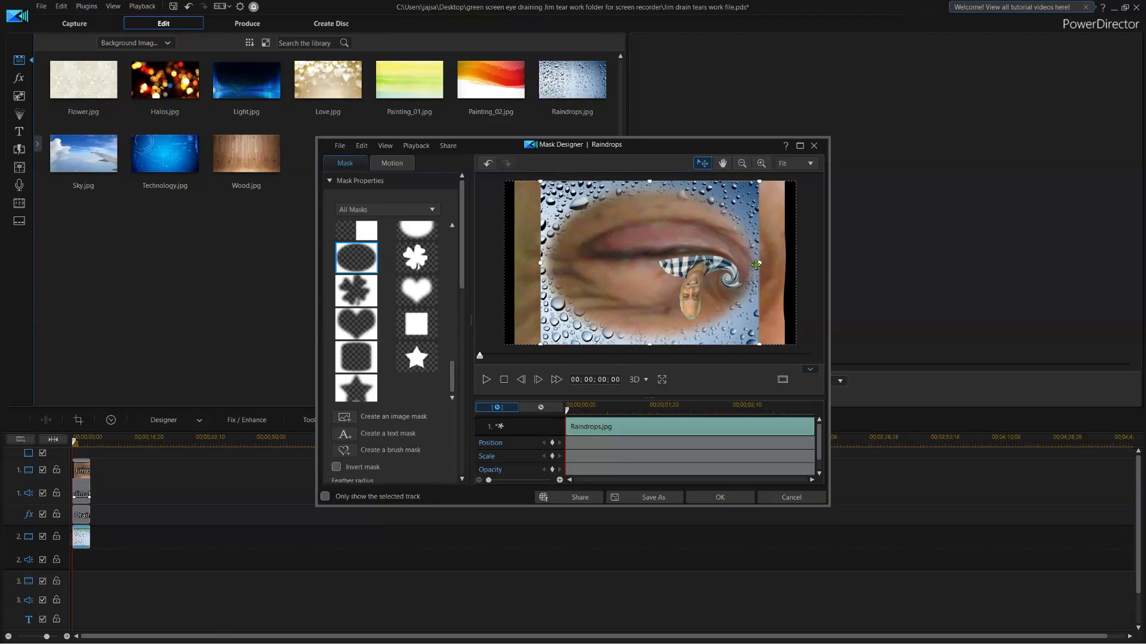
Stretch the oval mask wider on both sides and apply it.
left_click_drag(759, 263, 794, 263)
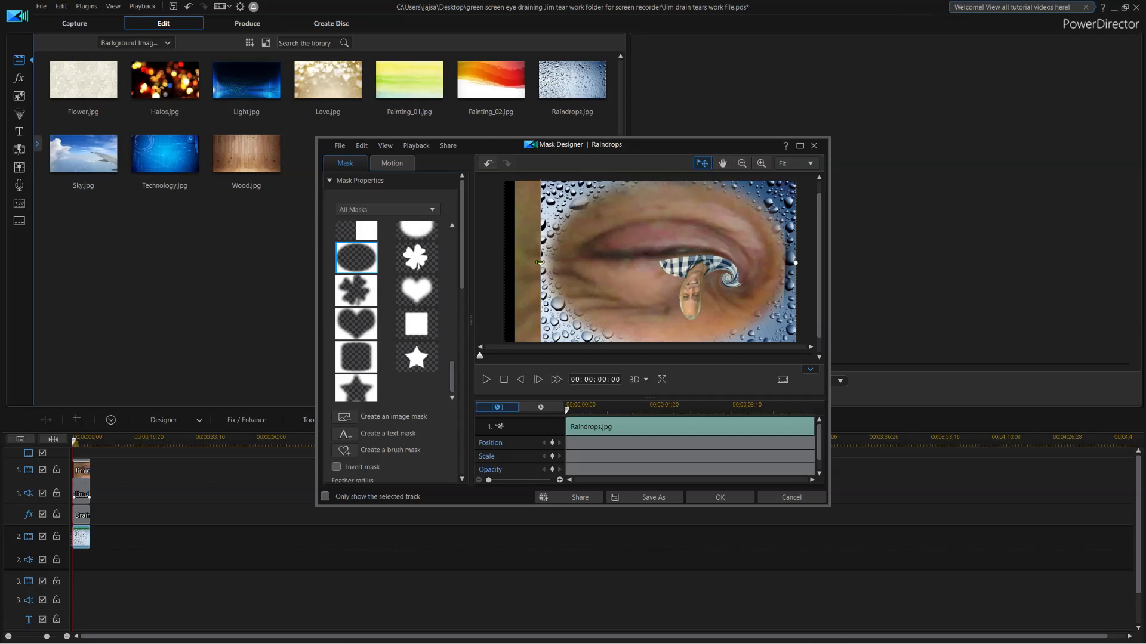
left_click_drag(540, 262, 506, 267)
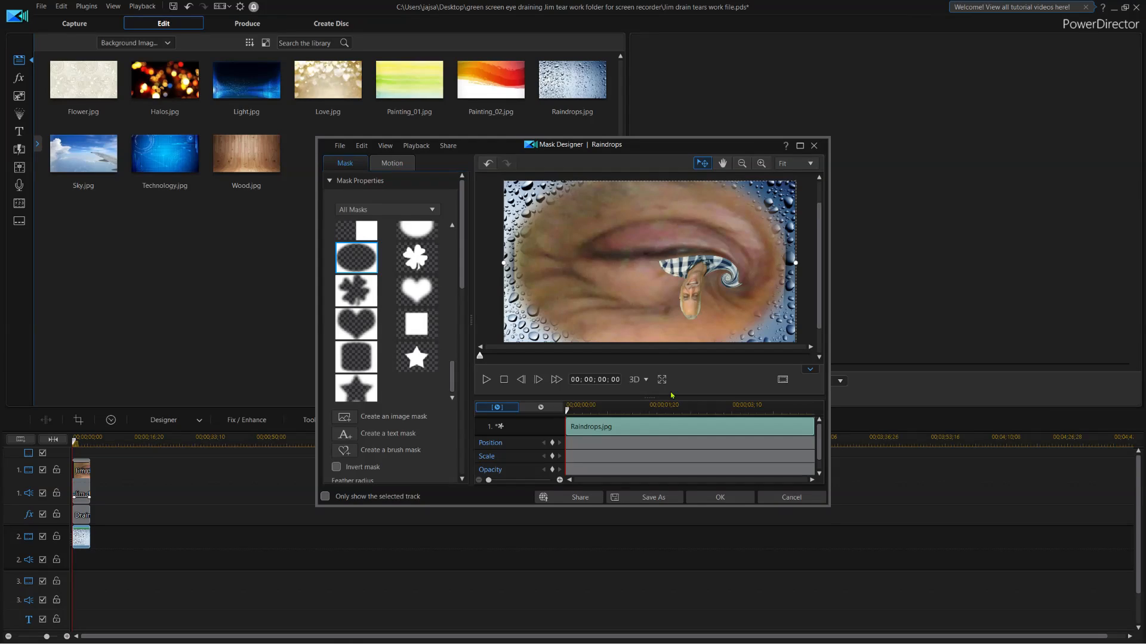
left_click(719, 497)
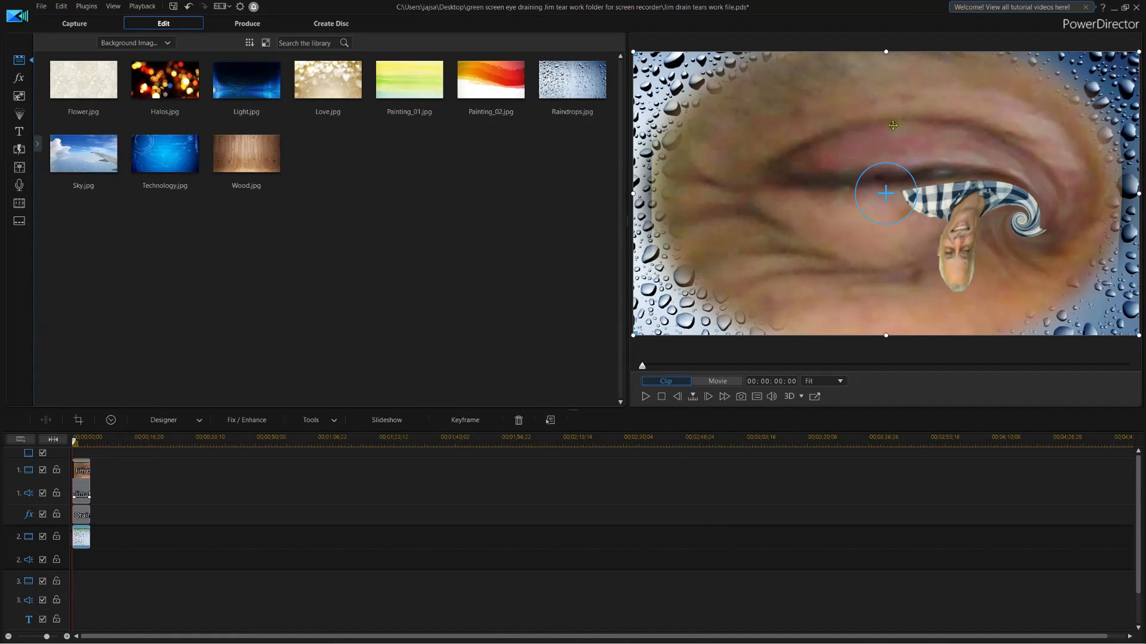
Take a snapshot of the current preview frame.
left_click(741, 396)
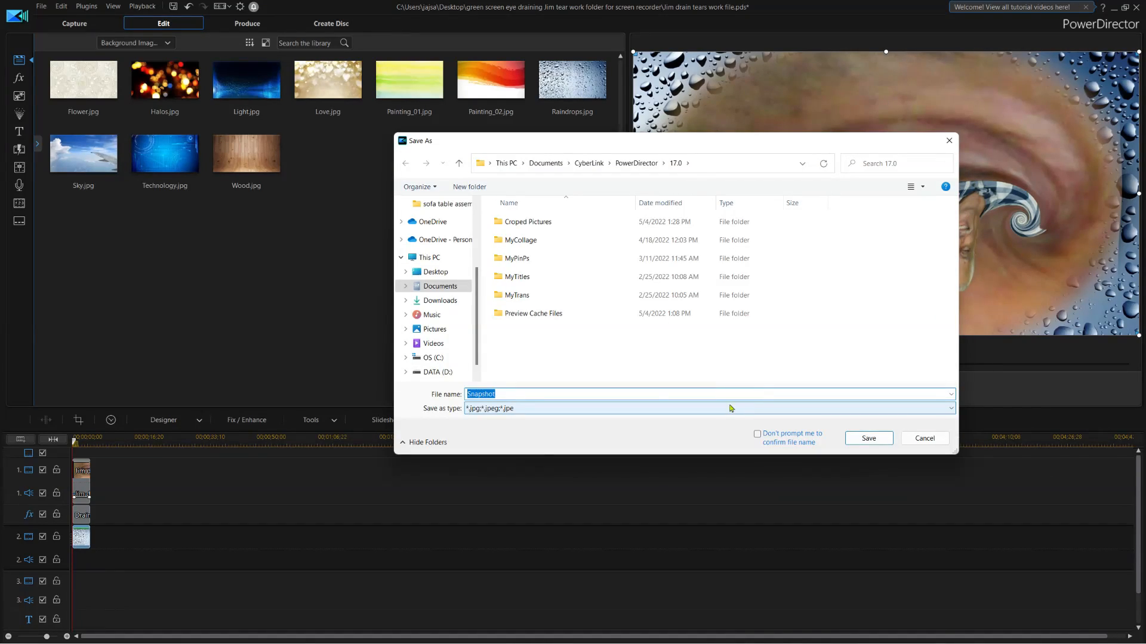
Save the snapshot as 'jim tear drop 2' JPG in the green screen eye folder.
type("j")
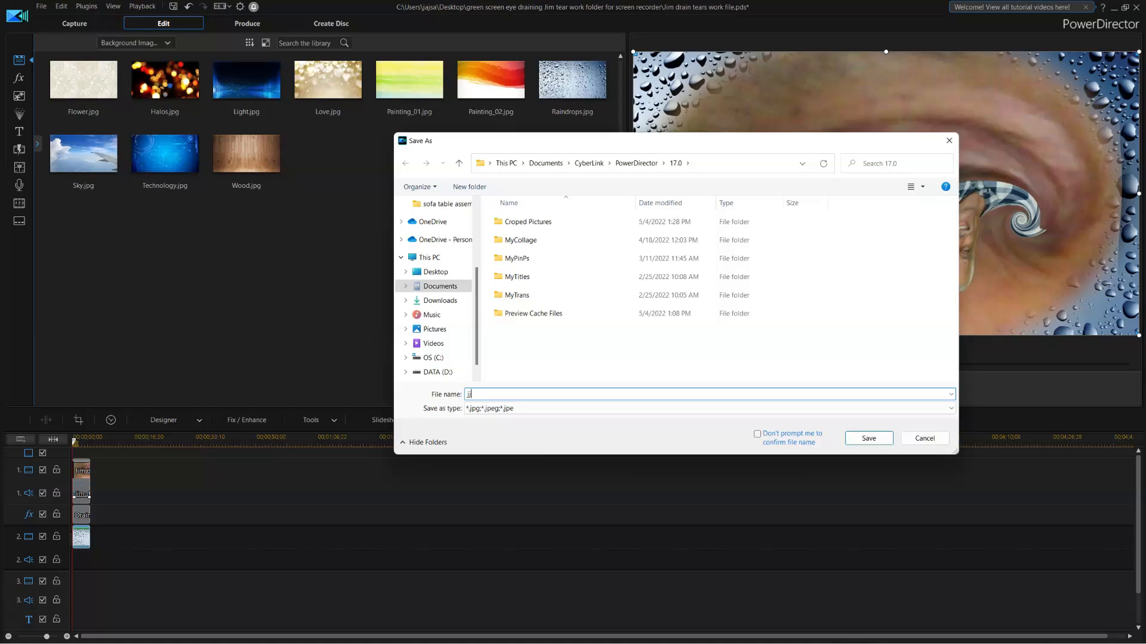
type("im tear drop 2")
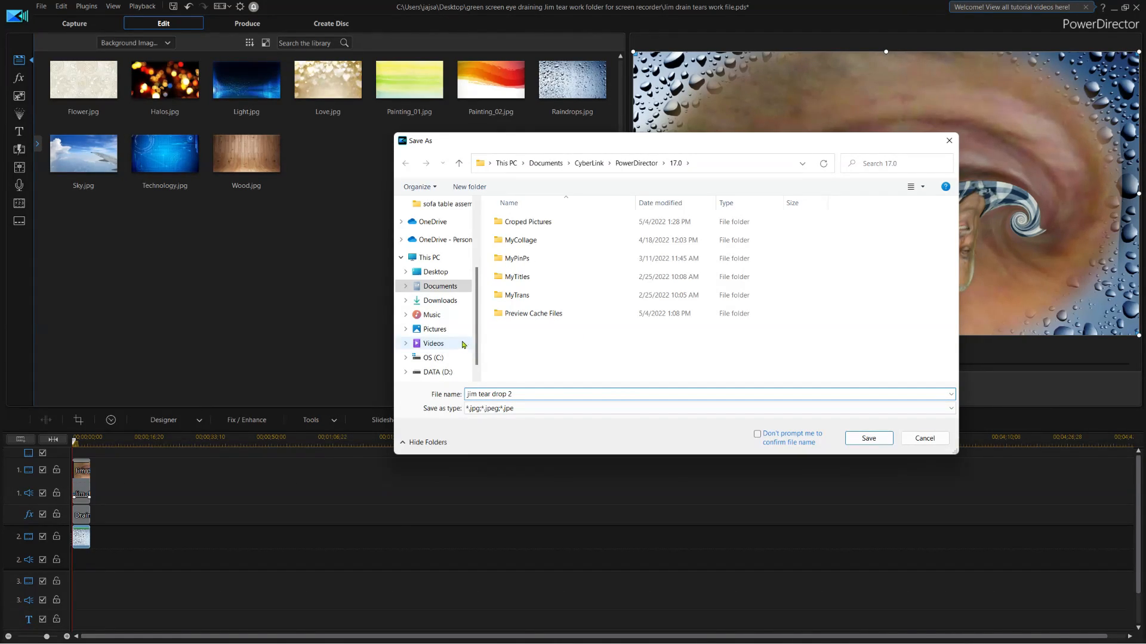
scroll(478, 303, "up", 1)
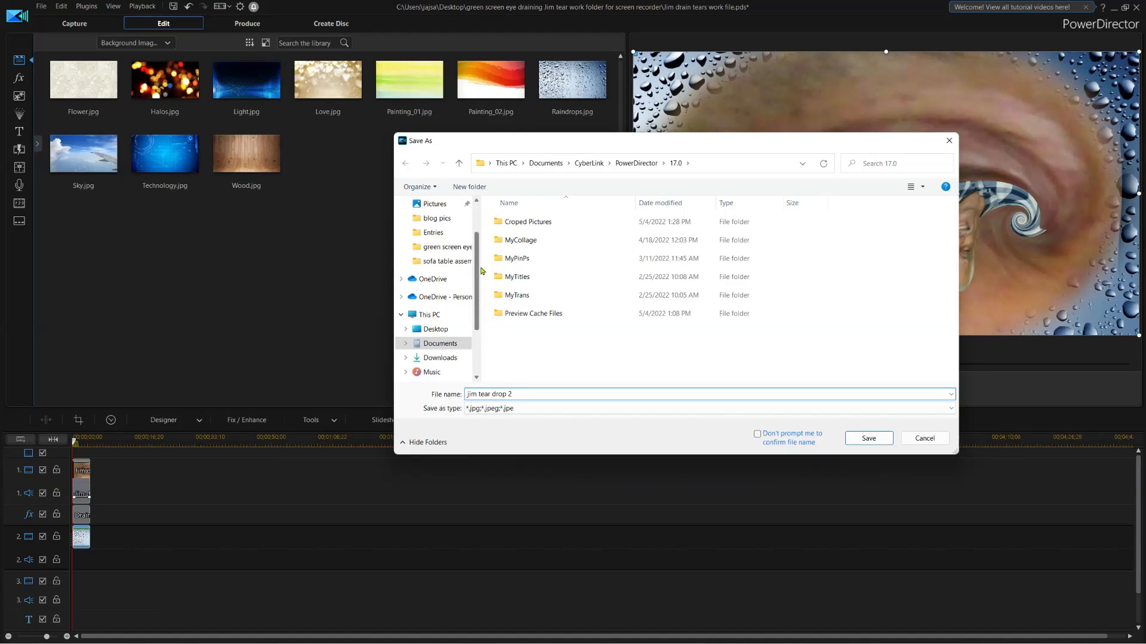
left_click(452, 248)
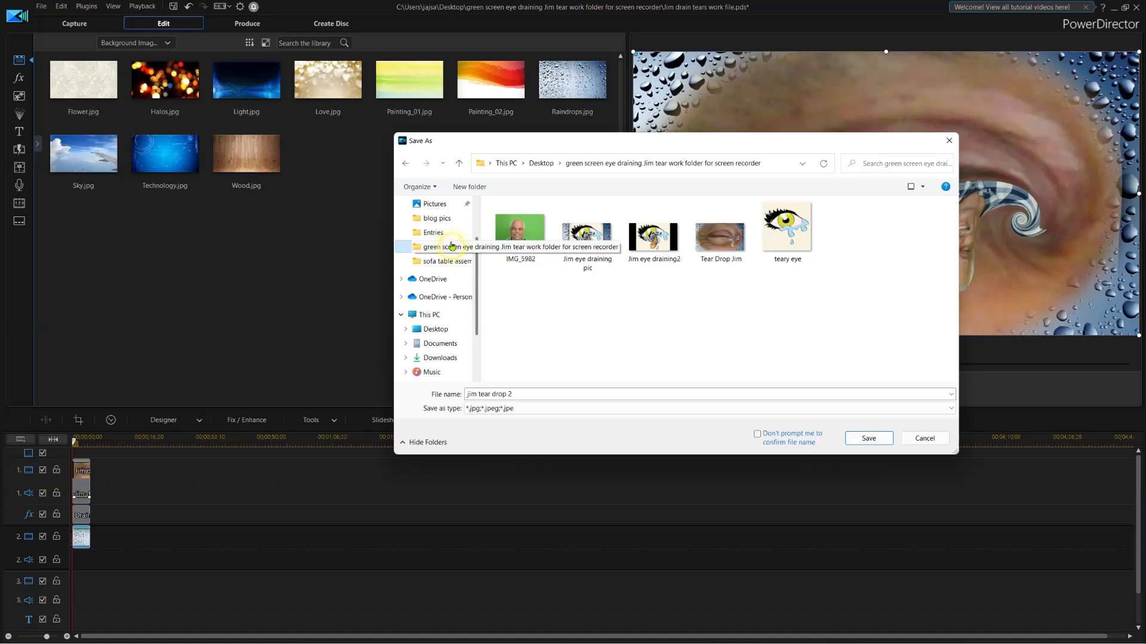
left_click(869, 438)
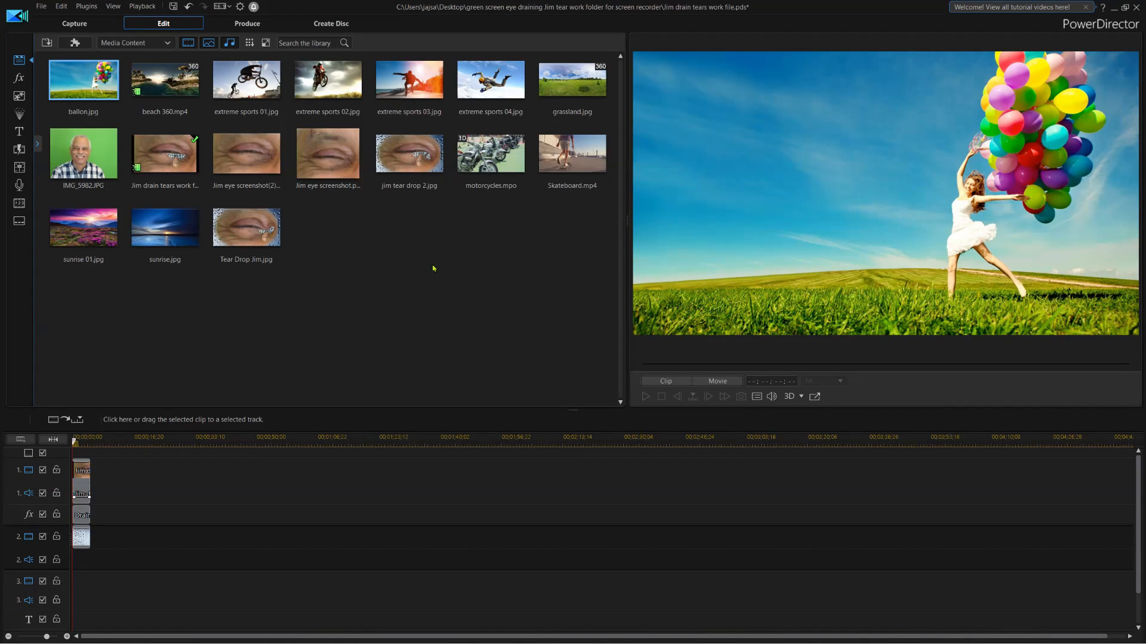
Compare the jim tear drop 2 snapshot with Tear Drop Jim.jpg in the preview.
left_click(419, 168)
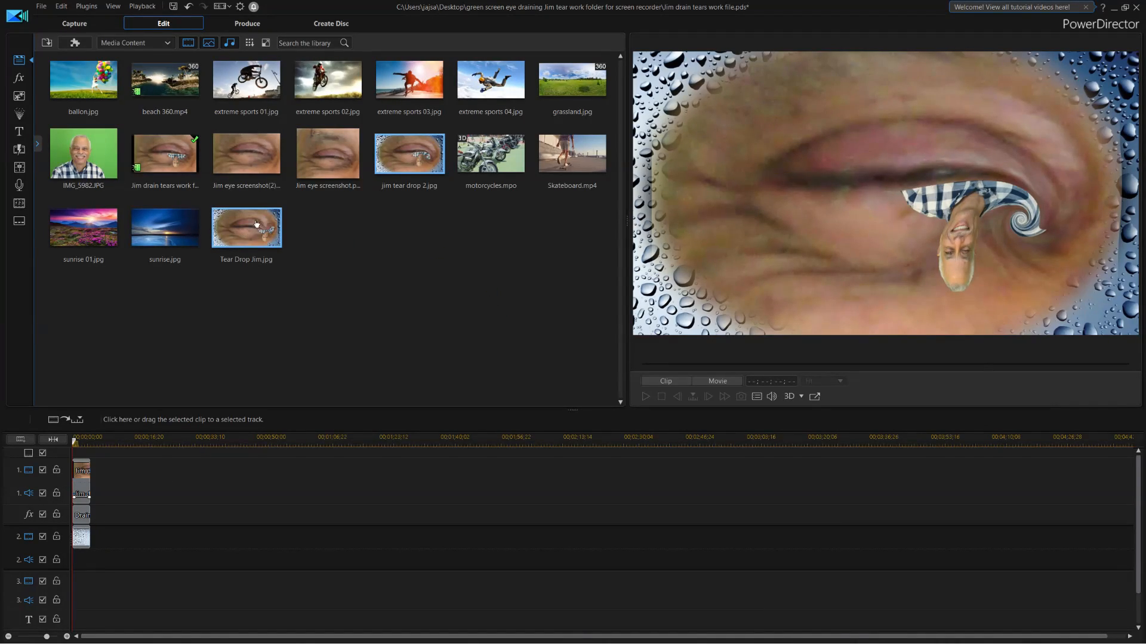
left_click(255, 226)
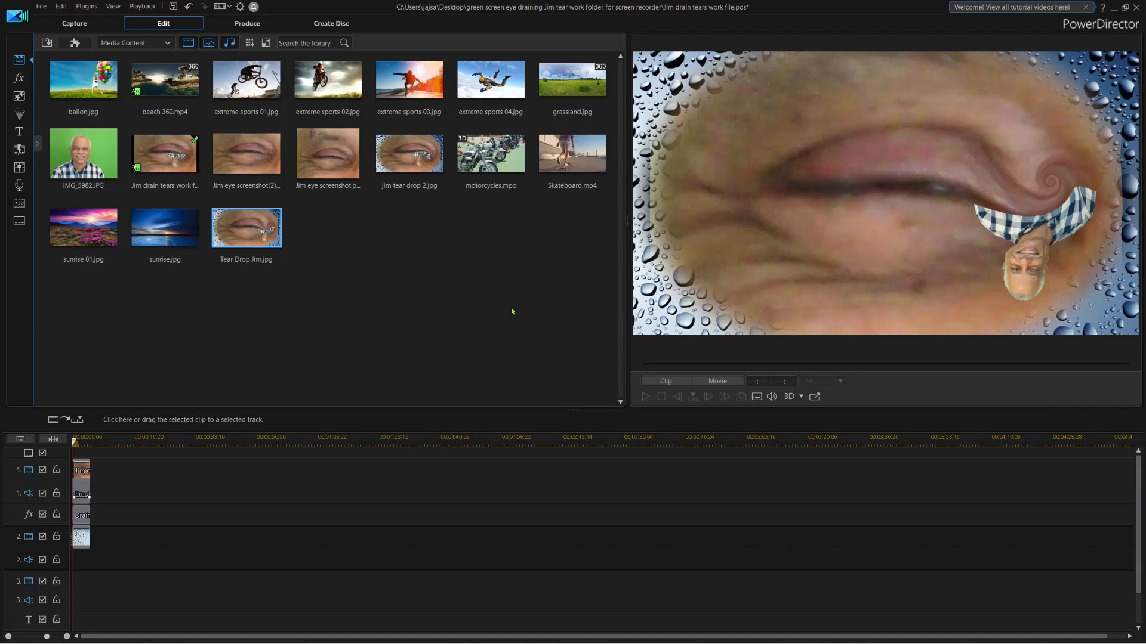
left_click(419, 161)
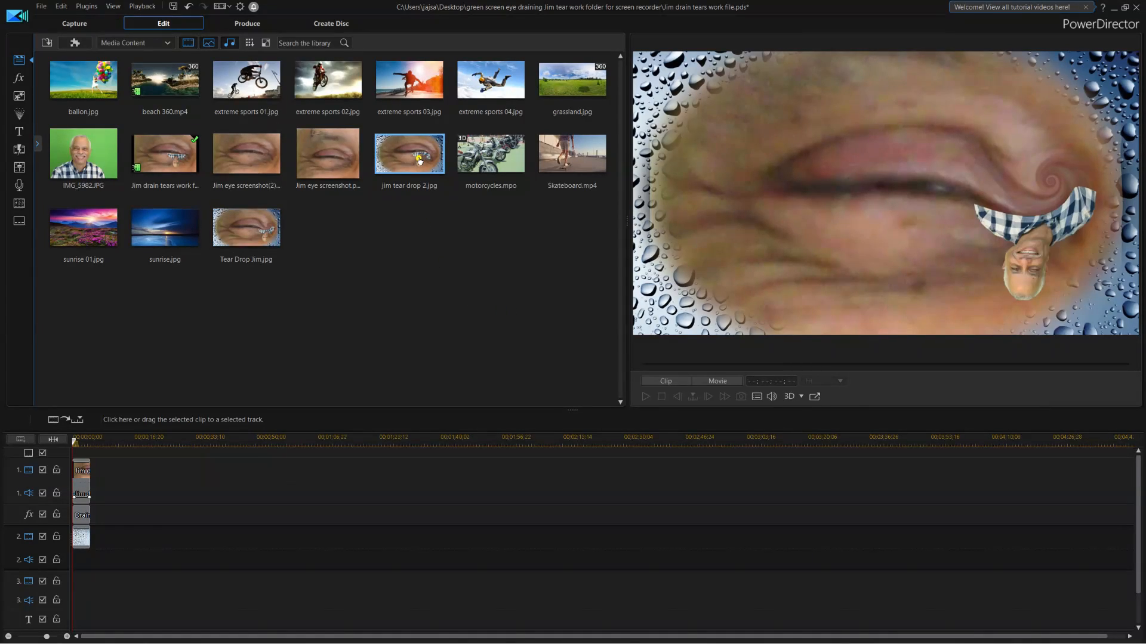